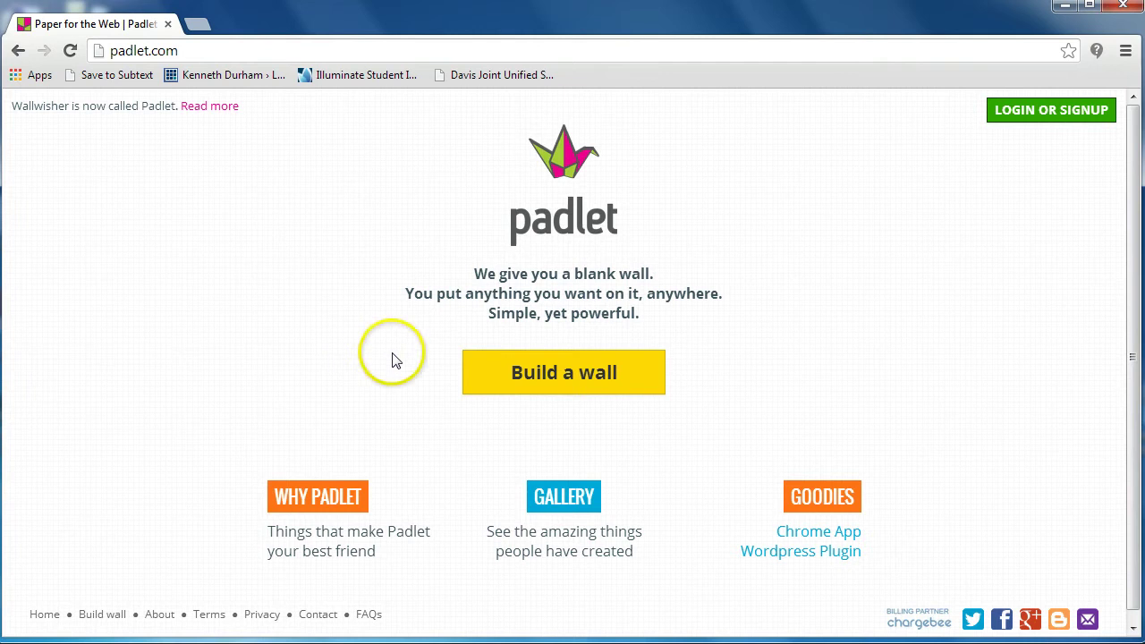
{"action": "left_click", "coordinate": [1038, 117]}
{"action": "left_click", "coordinate": [552, 385]}
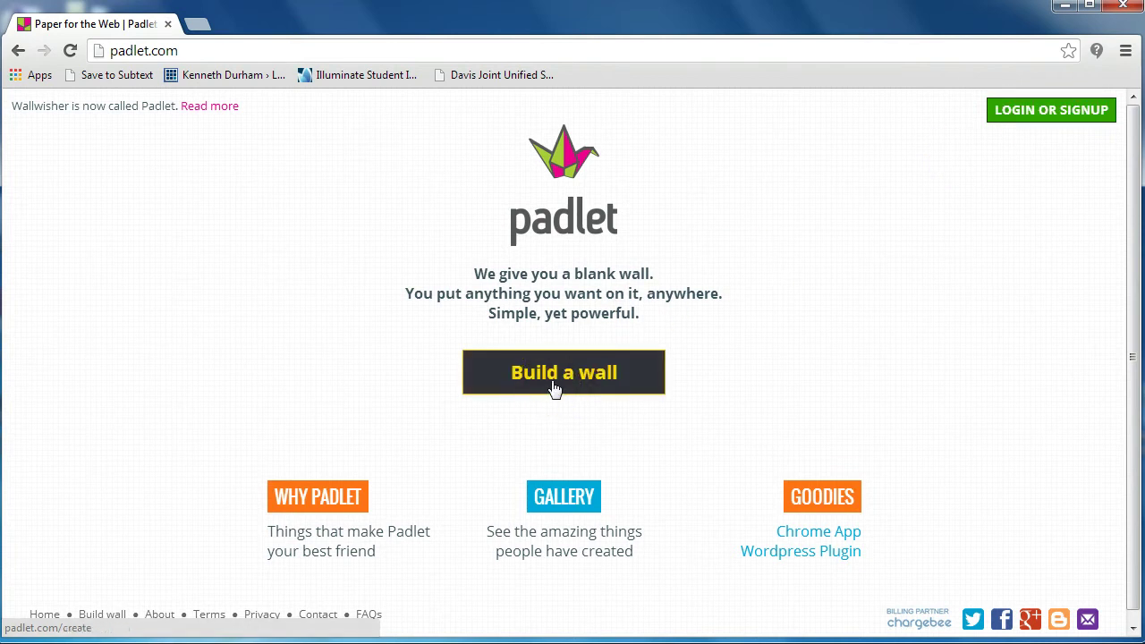
{"action": "left_click", "coordinate": [1067, 118]}
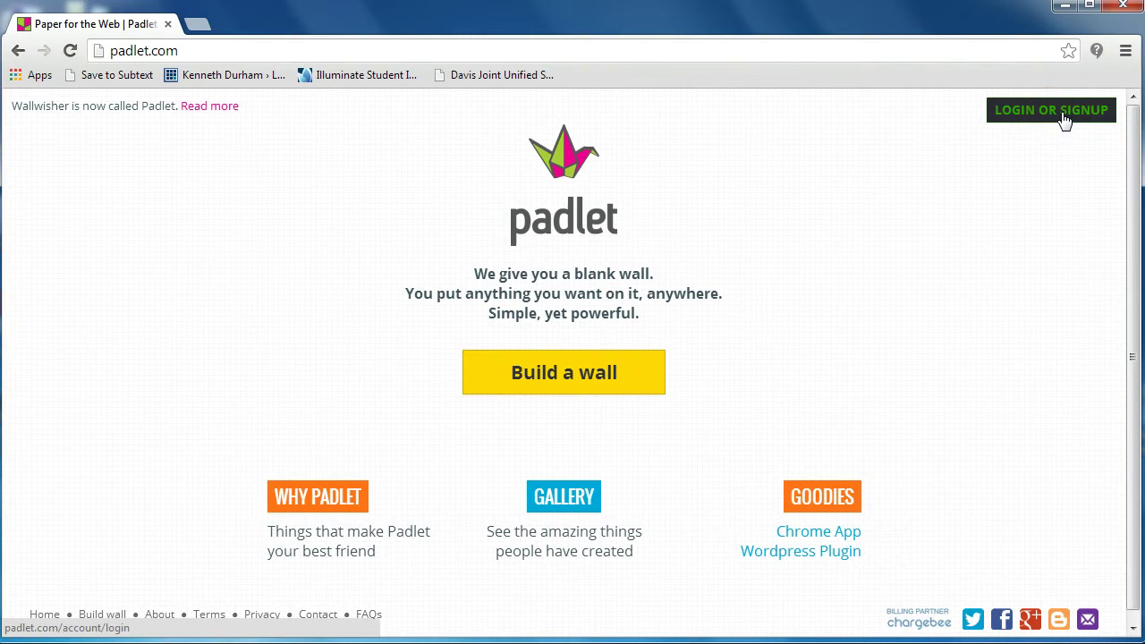
{"action": "left_click", "coordinate": [1055, 134]}
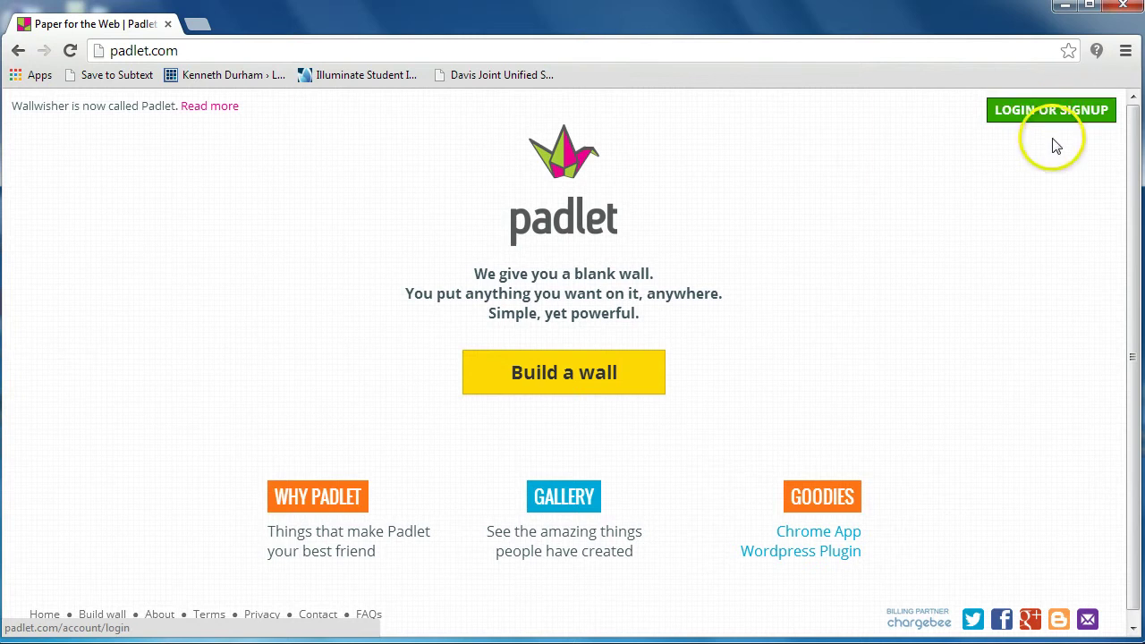
{"action": "left_click_drag", "start_coordinate": [935, 211], "coordinate": [784, 259]}
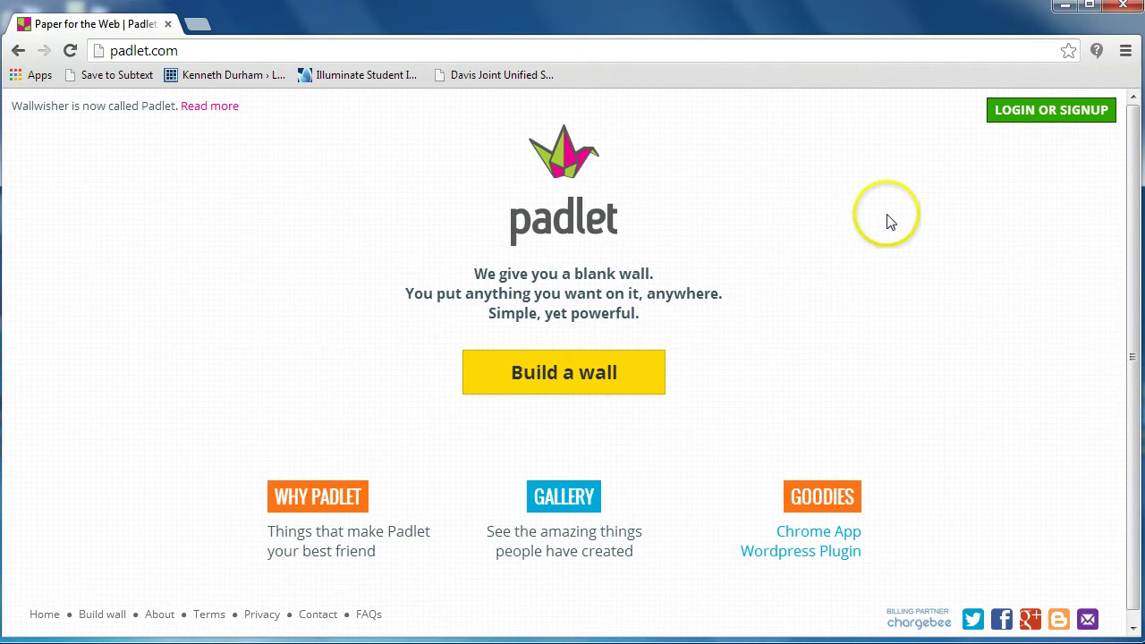
Log in with the Google account and create a new blank wall
{"action": "left_click", "coordinate": [1048, 120]}
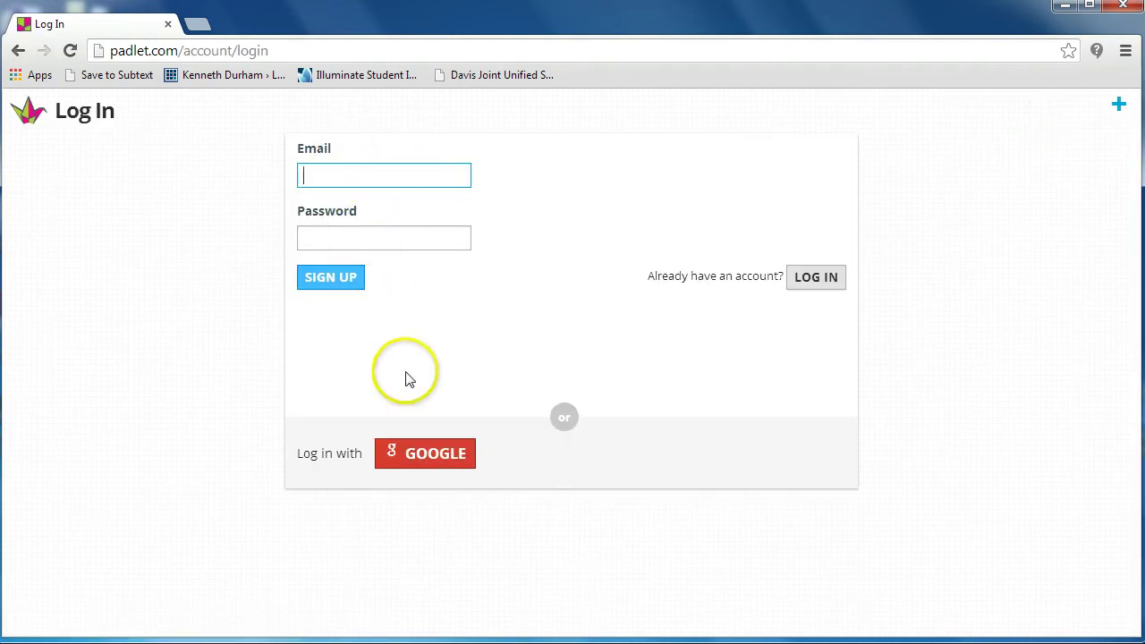
{"action": "left_click", "coordinate": [429, 456]}
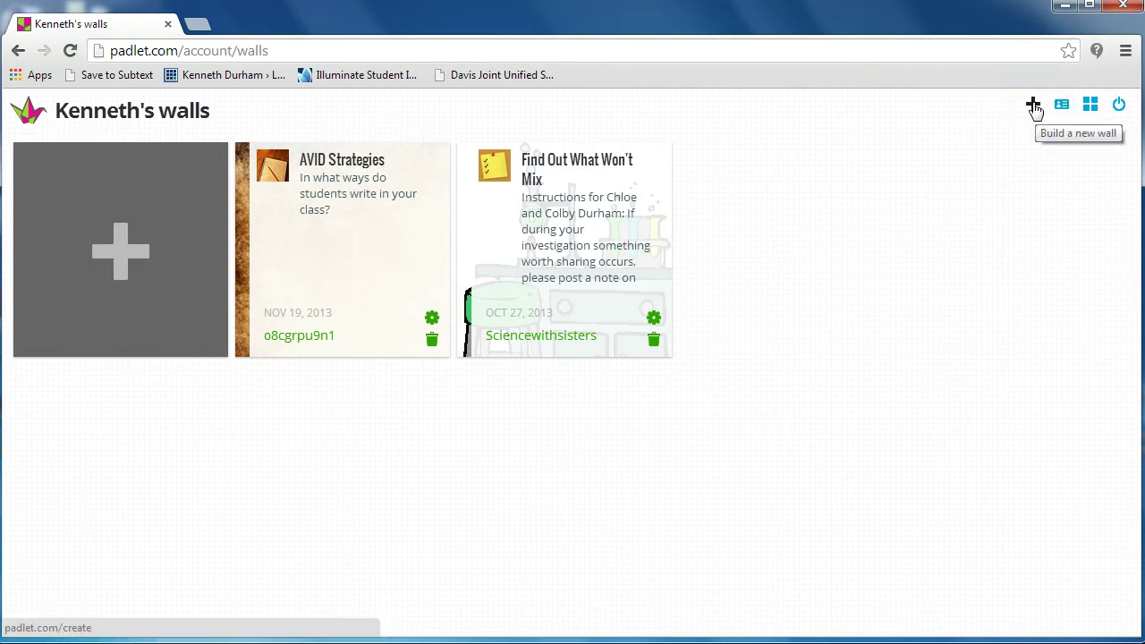
{"action": "left_click", "coordinate": [120, 257]}
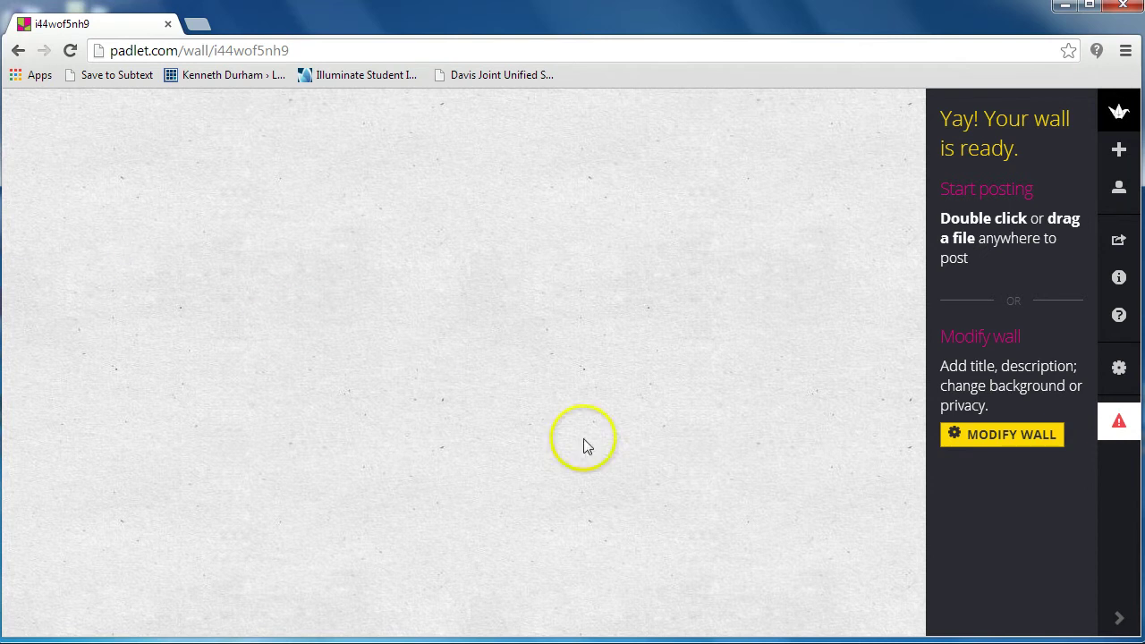
Open the new wall's settings and give it the title "Physics QoD"
{"action": "left_click", "coordinate": [996, 437]}
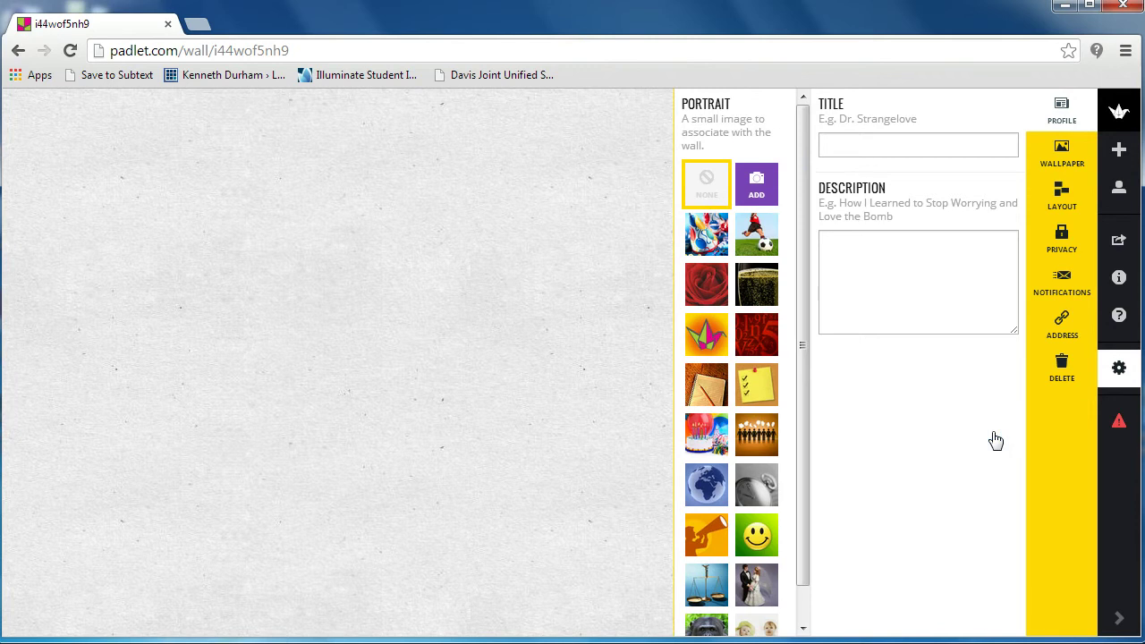
{"action": "left_click", "coordinate": [841, 147]}
{"action": "type", "text": "P"}
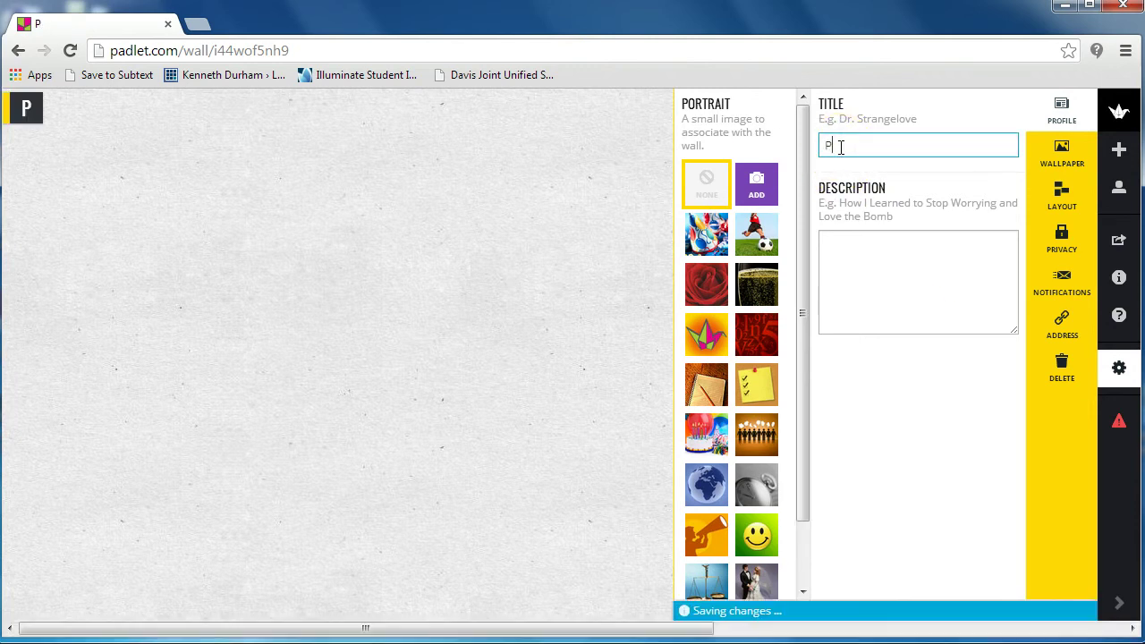
{"action": "type", "text": "hysics"}
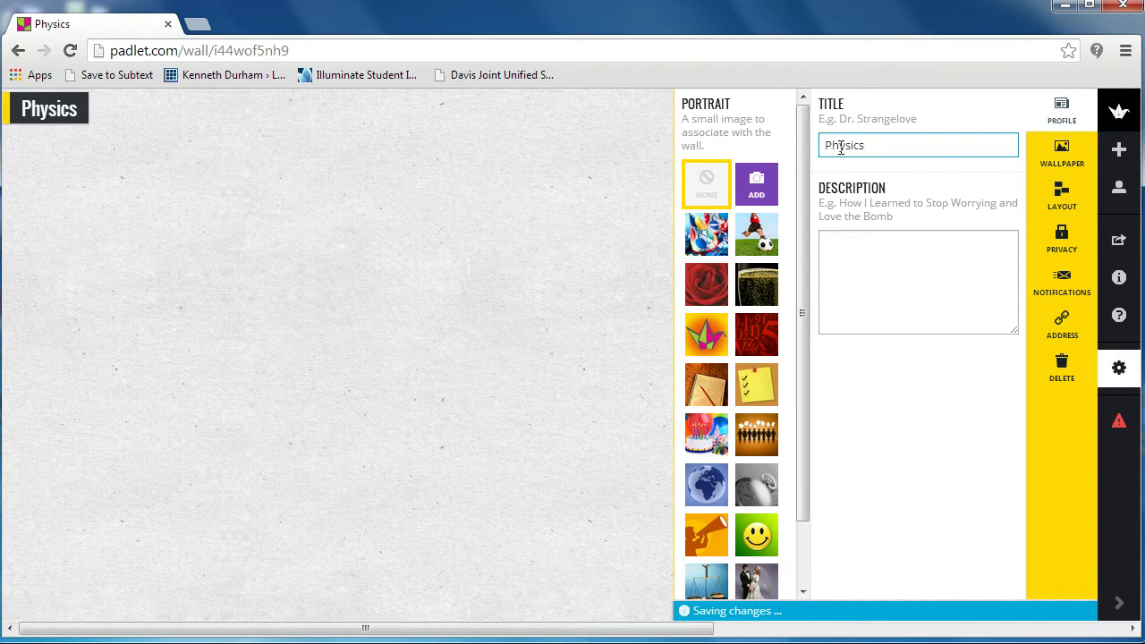
{"action": "type", "text": " QoD"}
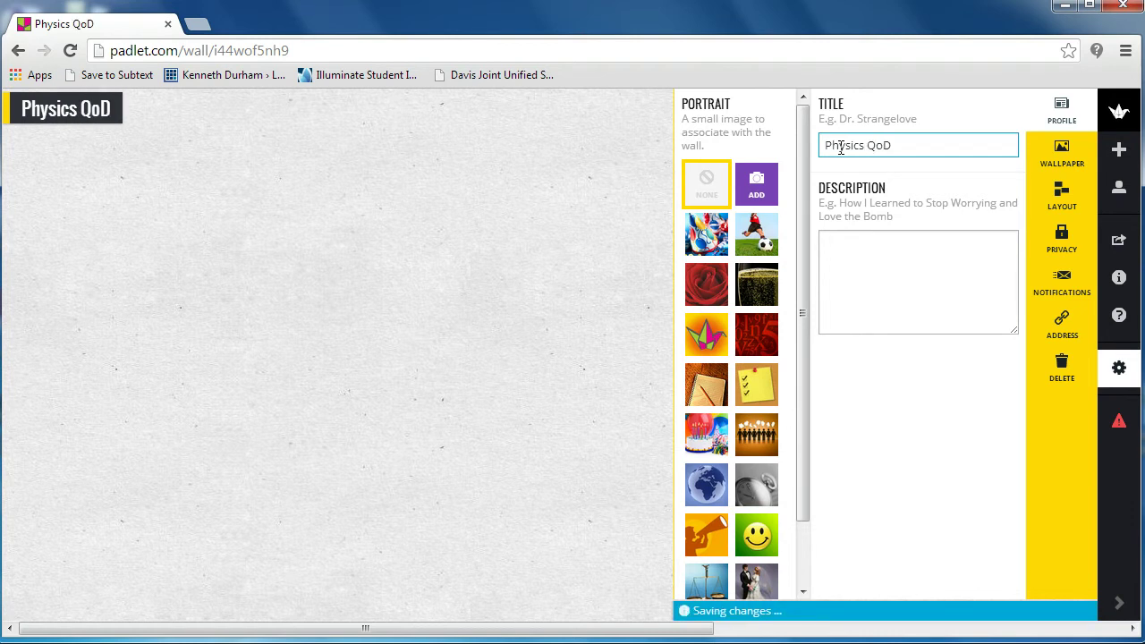
Enter "What is the difference between speed and velocity?" as the wall's description
{"action": "left_click", "coordinate": [872, 255]}
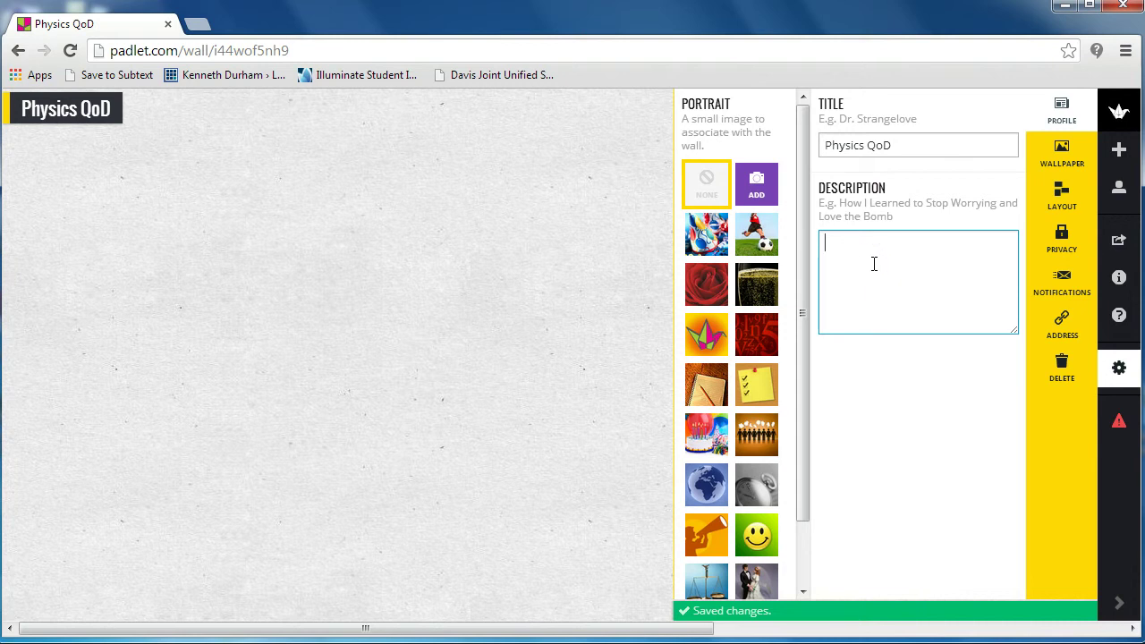
{"action": "type", "text": "What is"}
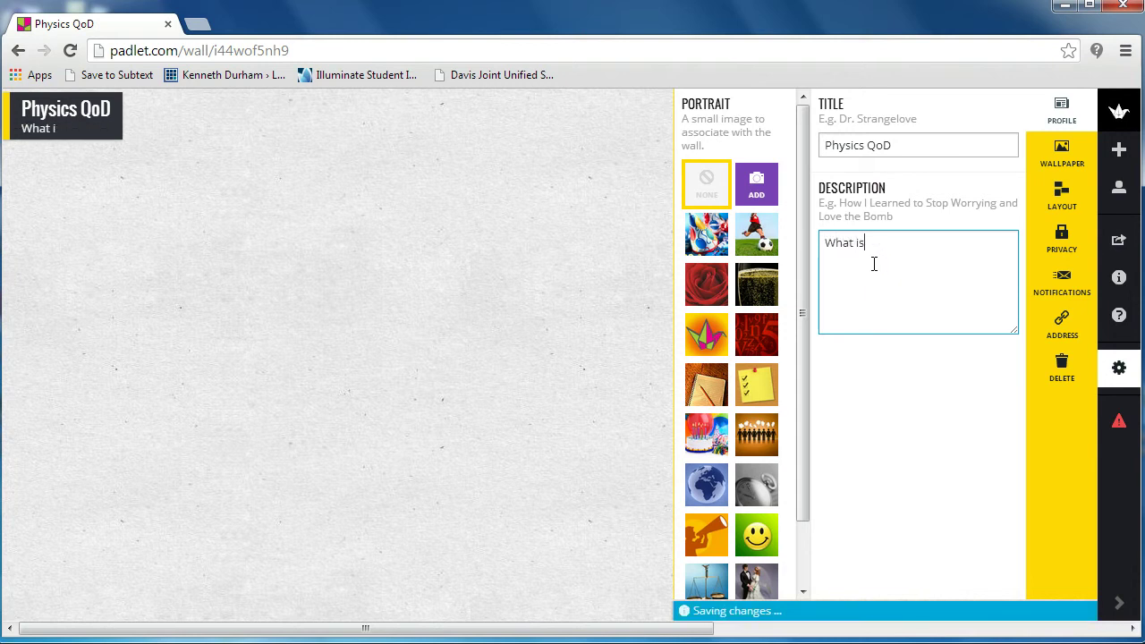
{"action": "type", "text": " the difference bet"}
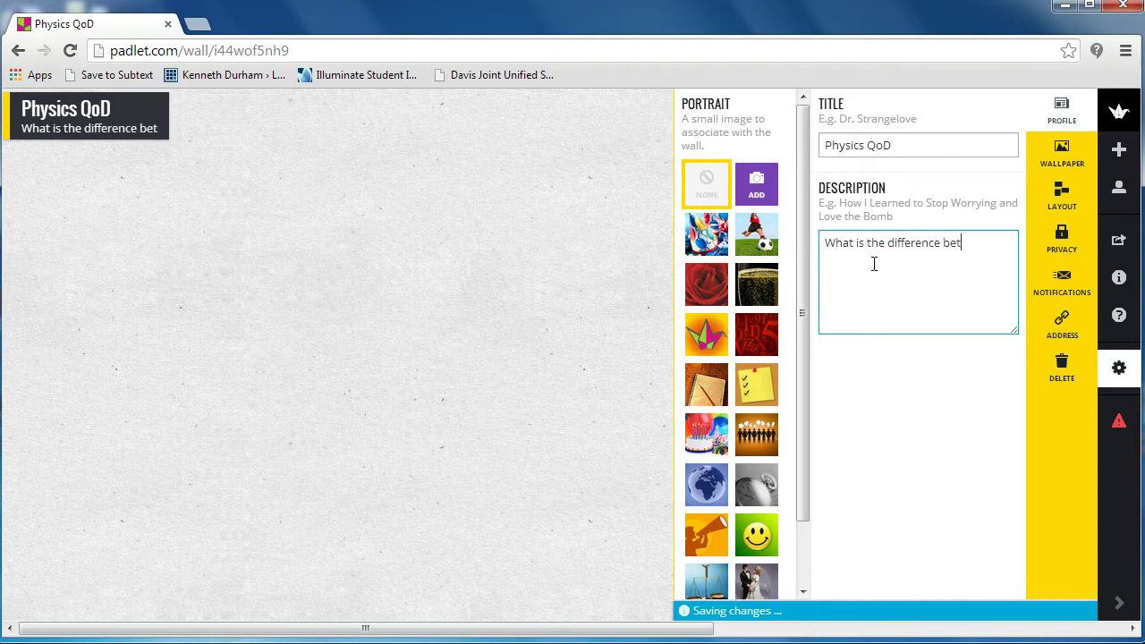
{"action": "type", "text": "ween sp"}
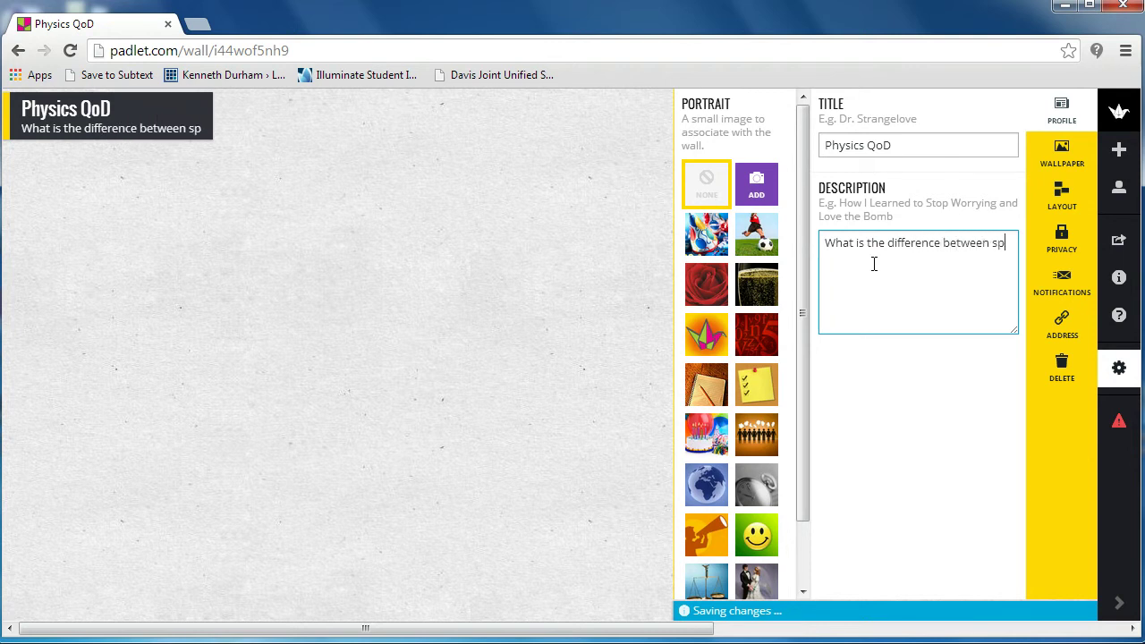
{"action": "type", "text": "eed and ve"}
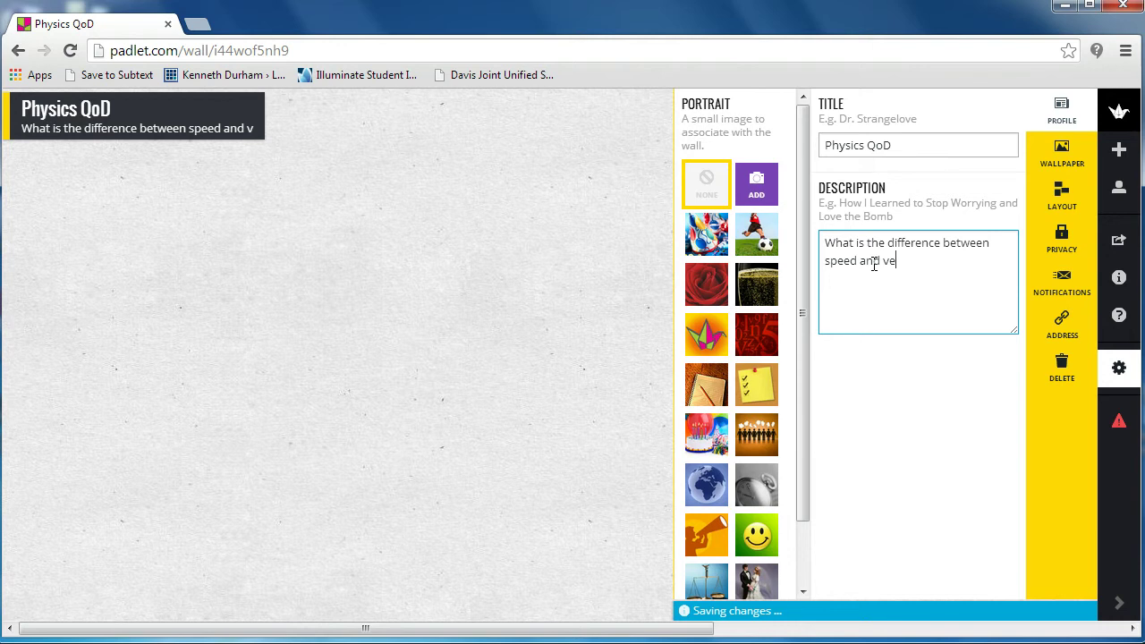
{"action": "type", "text": "locity?"}
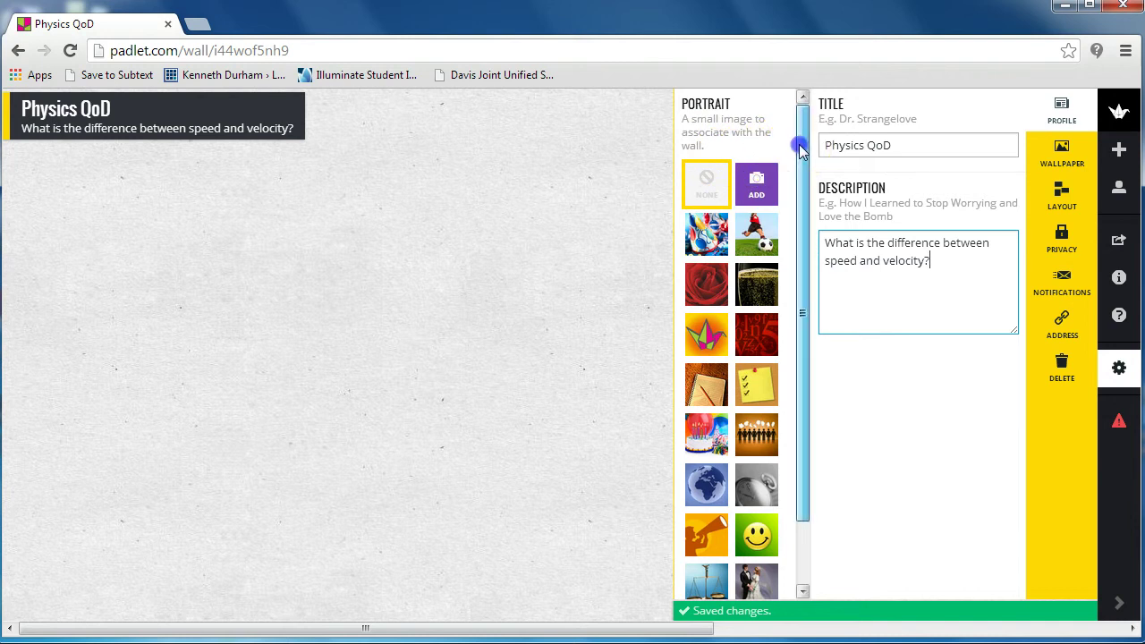
Choose the origami crane picture as the wall's portrait and apply the Wood wallpaper
{"action": "left_click_drag", "start_coordinate": [802, 153], "coordinate": [799, 260]}
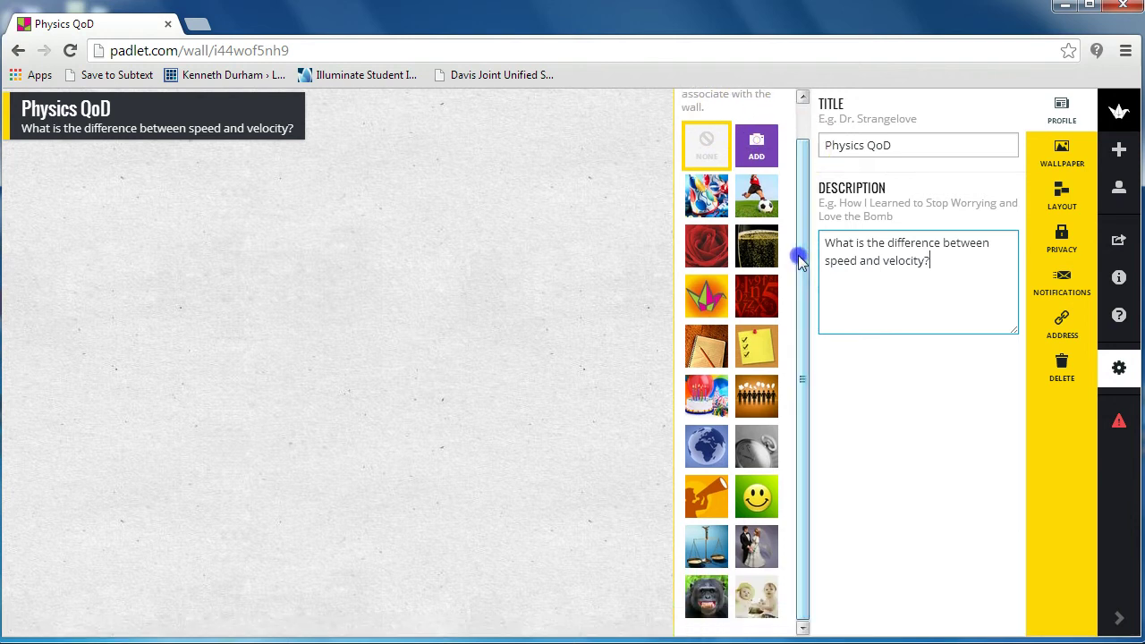
{"action": "left_click", "coordinate": [708, 299]}
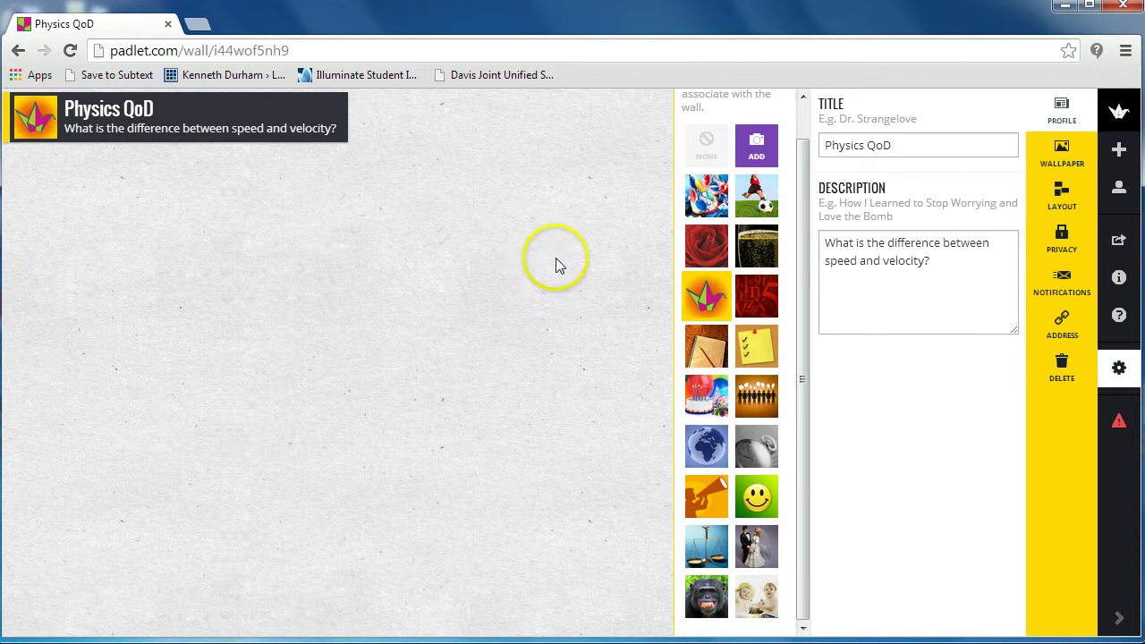
{"action": "left_click", "coordinate": [1064, 153]}
{"action": "left_click", "coordinate": [1018, 158]}
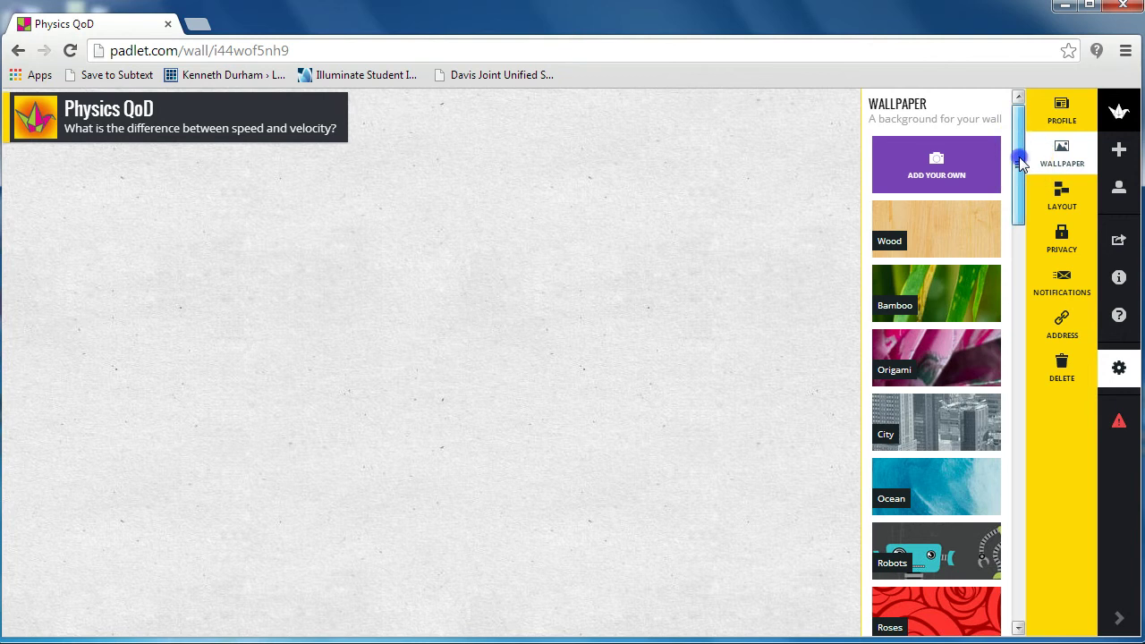
{"action": "mouse_move", "coordinate": [1020, 161]}
{"action": "left_mouse_down"}
{"action": "mouse_move", "coordinate": [1000, 571]}
{"action": "mouse_move", "coordinate": [1022, 456]}
{"action": "mouse_move", "coordinate": [1041, 153]}
{"action": "left_mouse_up"}
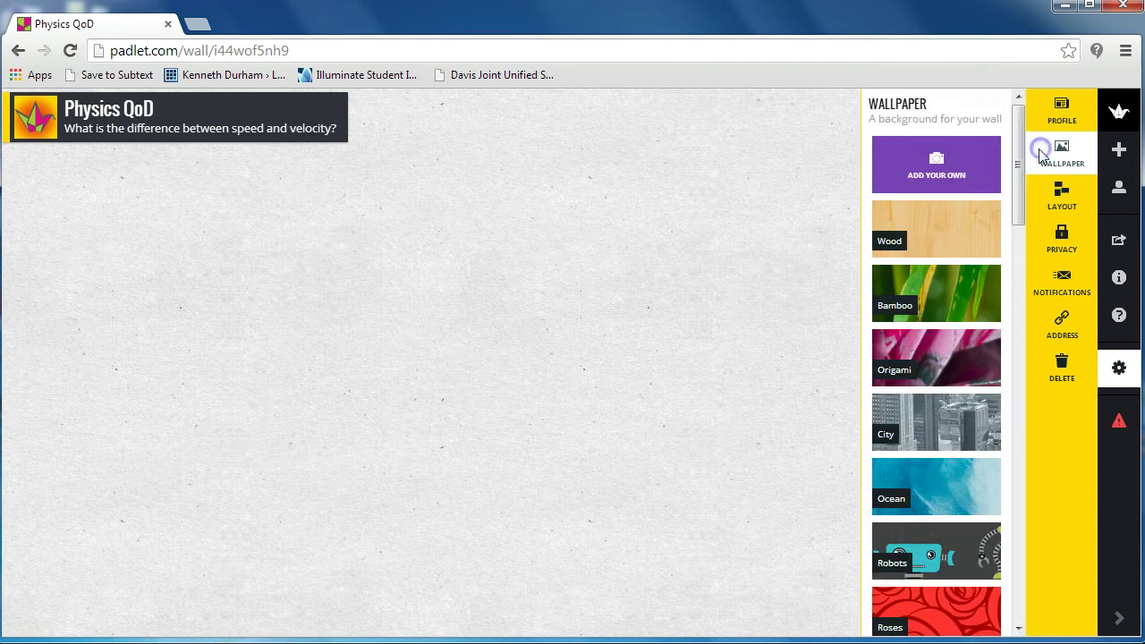
{"action": "left_click", "coordinate": [972, 226]}
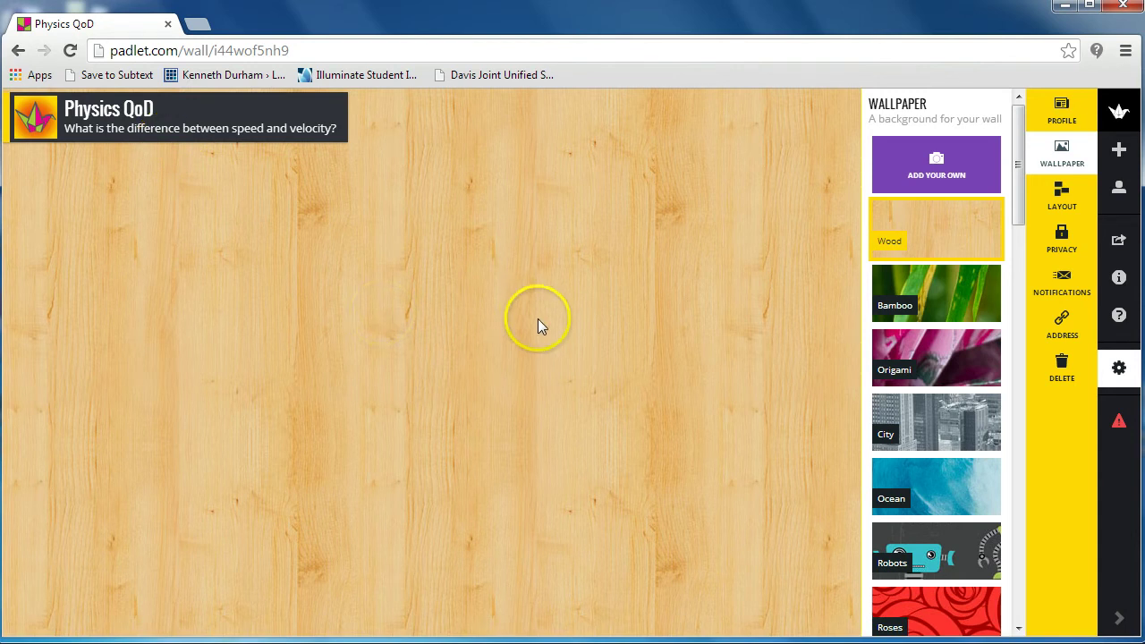
Select the Freeform layout so posts can be placed anywhere on the wall
{"action": "left_click", "coordinate": [1060, 189]}
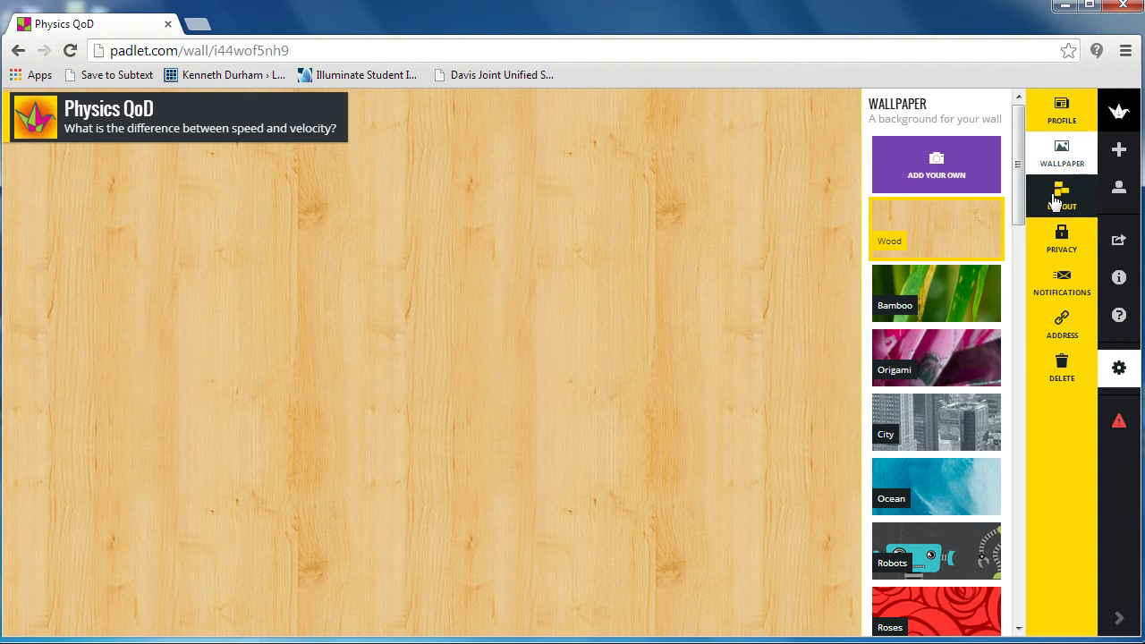
{"action": "left_click", "coordinate": [1056, 202]}
{"action": "left_click", "coordinate": [1061, 198]}
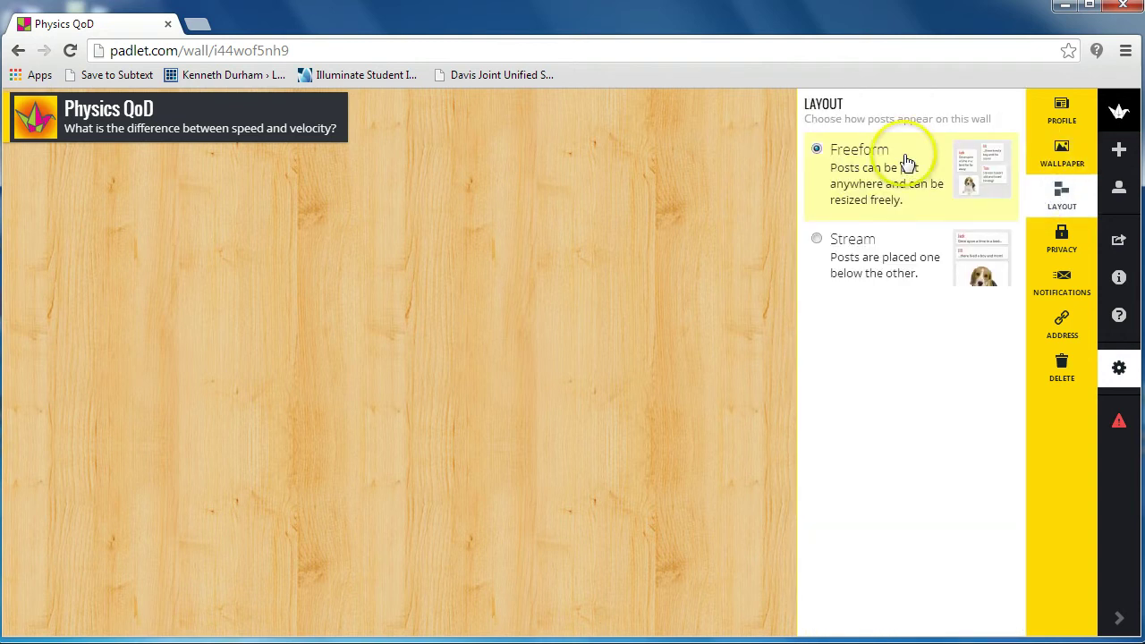
{"action": "left_click", "coordinate": [900, 158]}
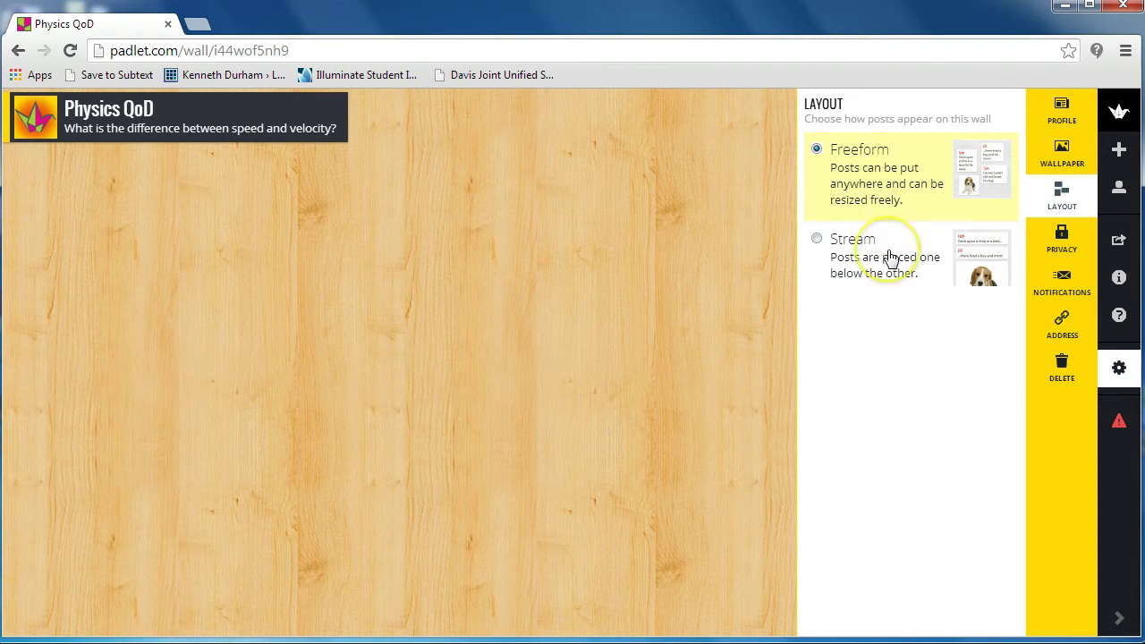
In the privacy settings, give visitors using the Hidden Link the Can Write permission
{"action": "left_click", "coordinate": [1061, 244]}
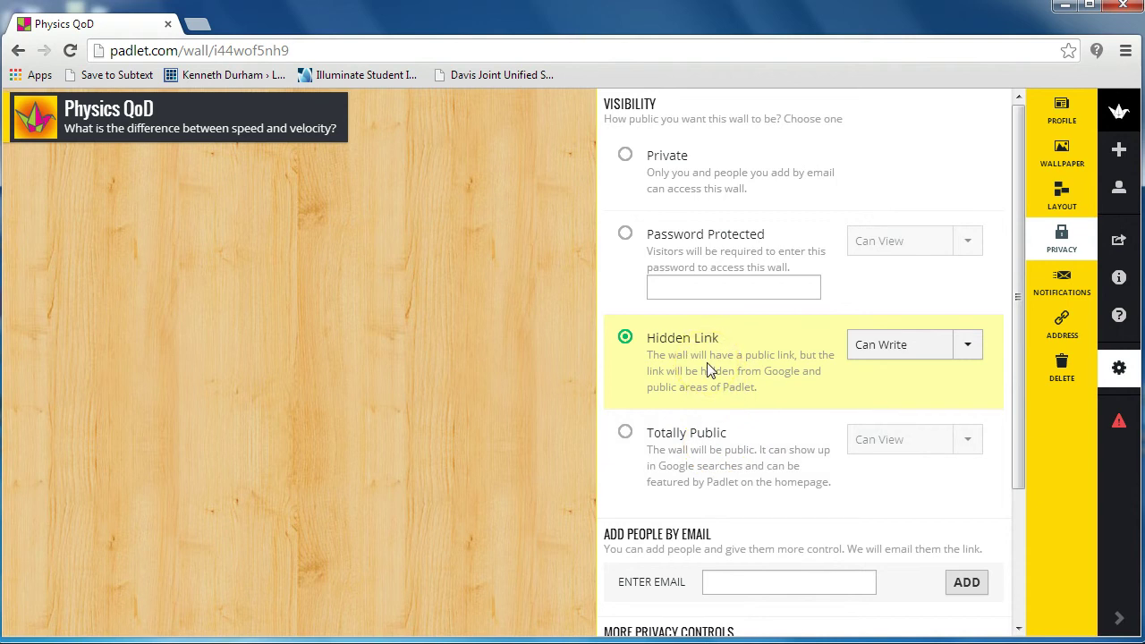
{"action": "left_click", "coordinate": [967, 344]}
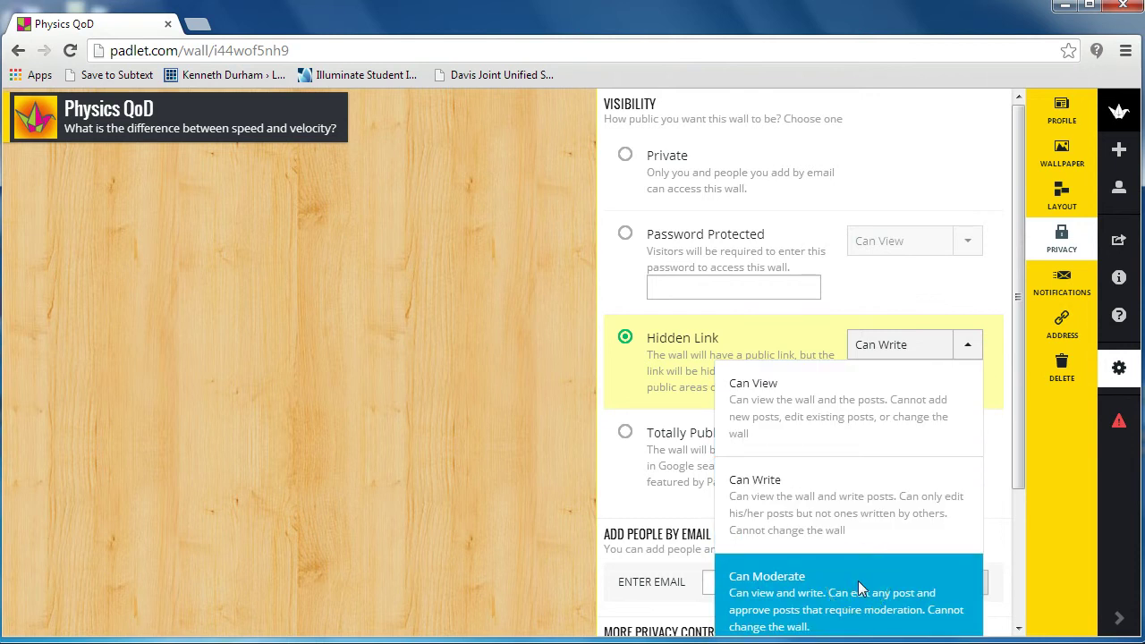
{"action": "left_click", "coordinate": [785, 509]}
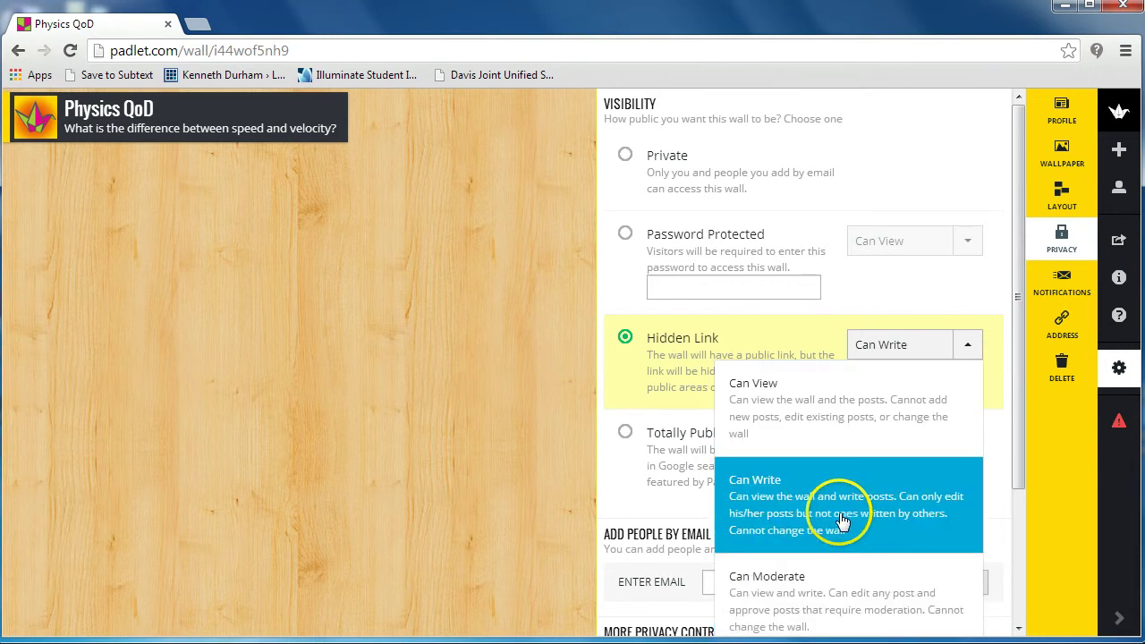
{"action": "left_click", "coordinate": [786, 512]}
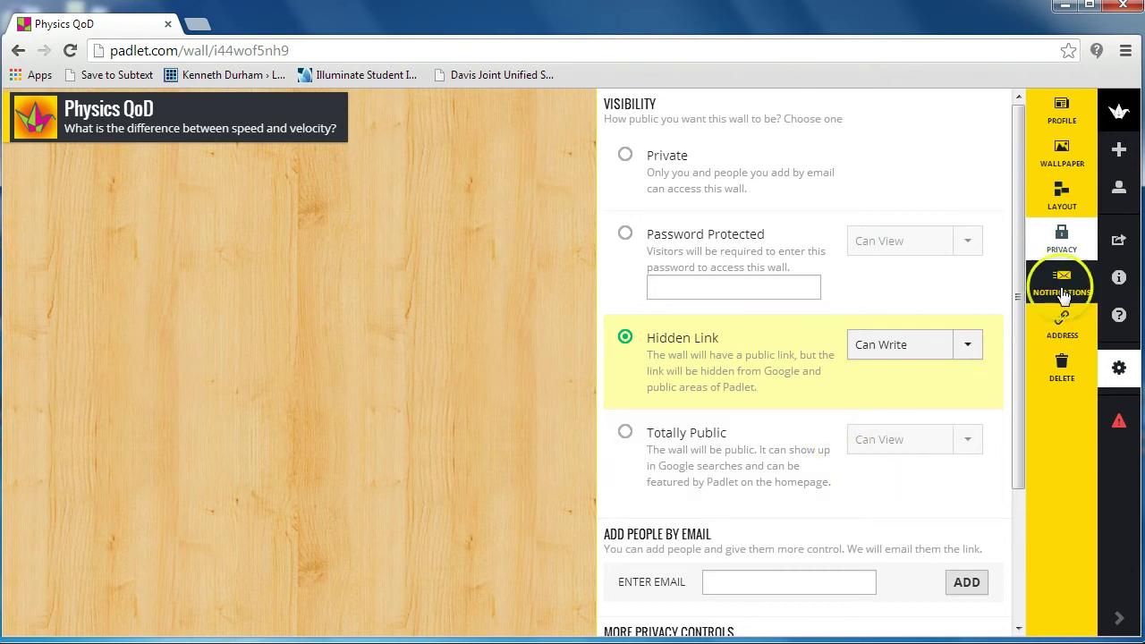
Review the options for changing the wall's address, close the settings and select the wall's full URL in the browser
{"action": "left_click", "coordinate": [1065, 327]}
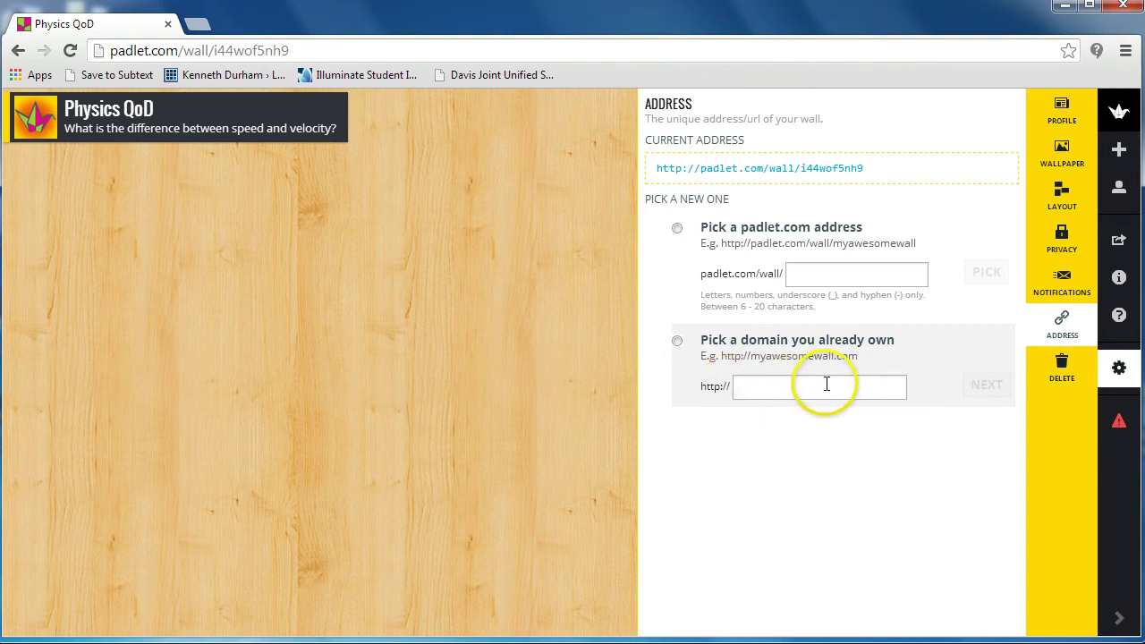
{"action": "left_click", "coordinate": [606, 343]}
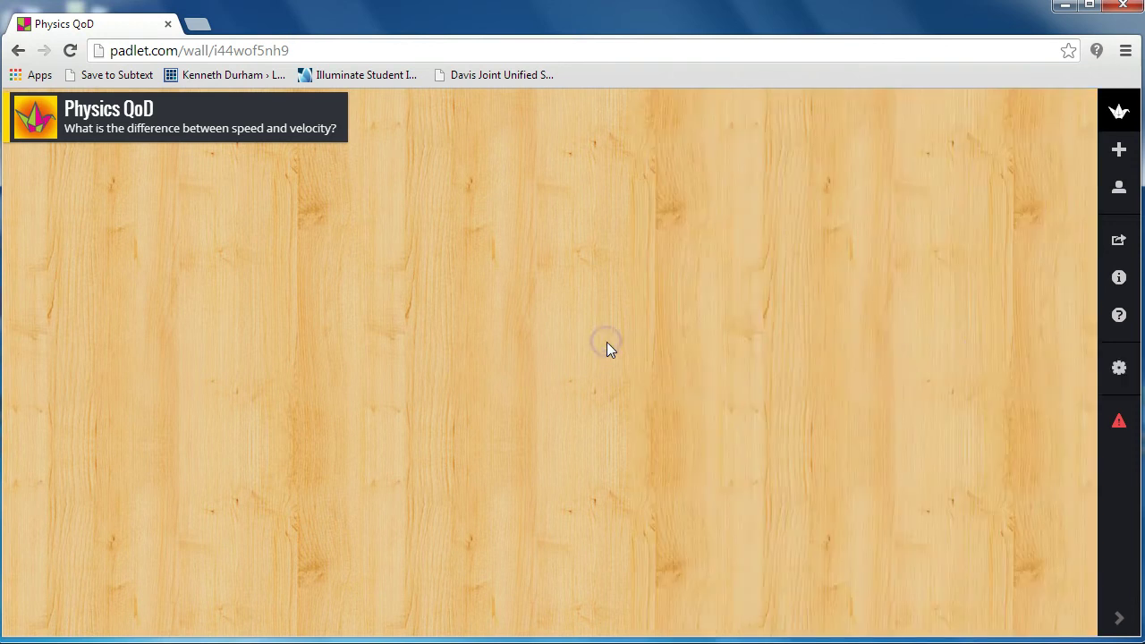
{"action": "left_click", "coordinate": [196, 51]}
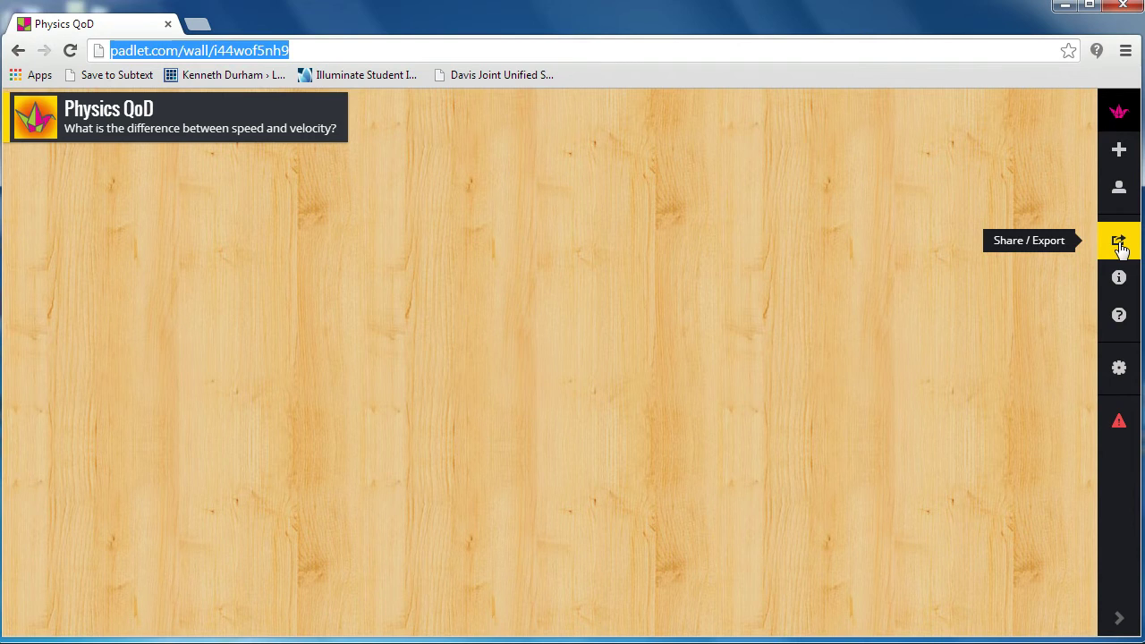
Start an email that shares the wall's link and address it to the "1 EJH Staff 2013-14" group
{"action": "left_click", "coordinate": [1121, 249]}
{"action": "left_click", "coordinate": [958, 350]}
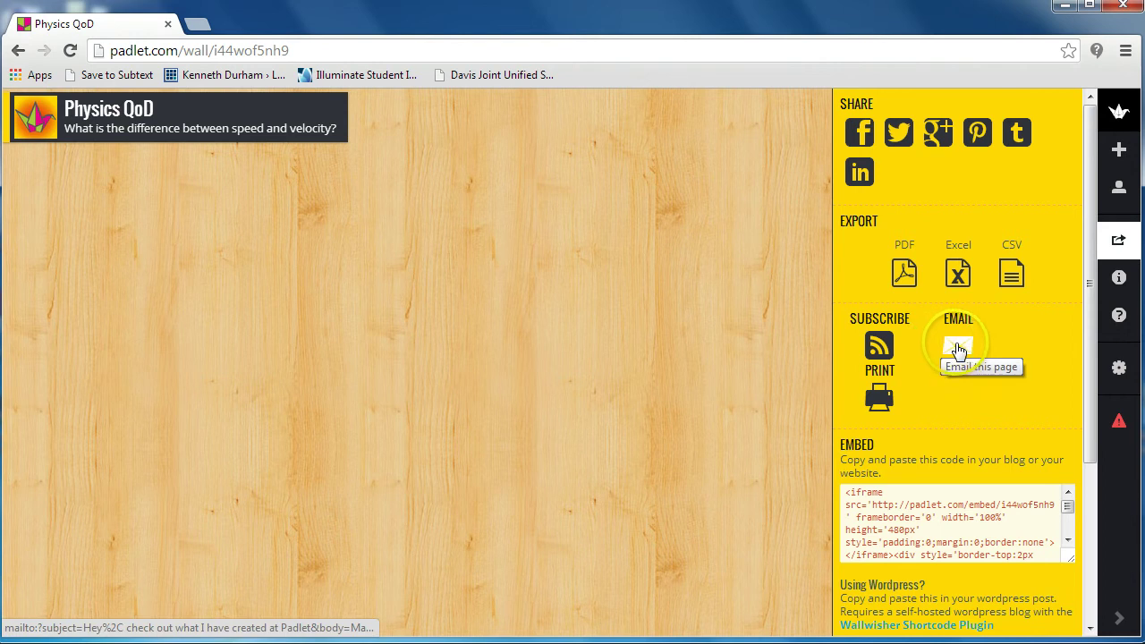
{"action": "left_click", "coordinate": [959, 351]}
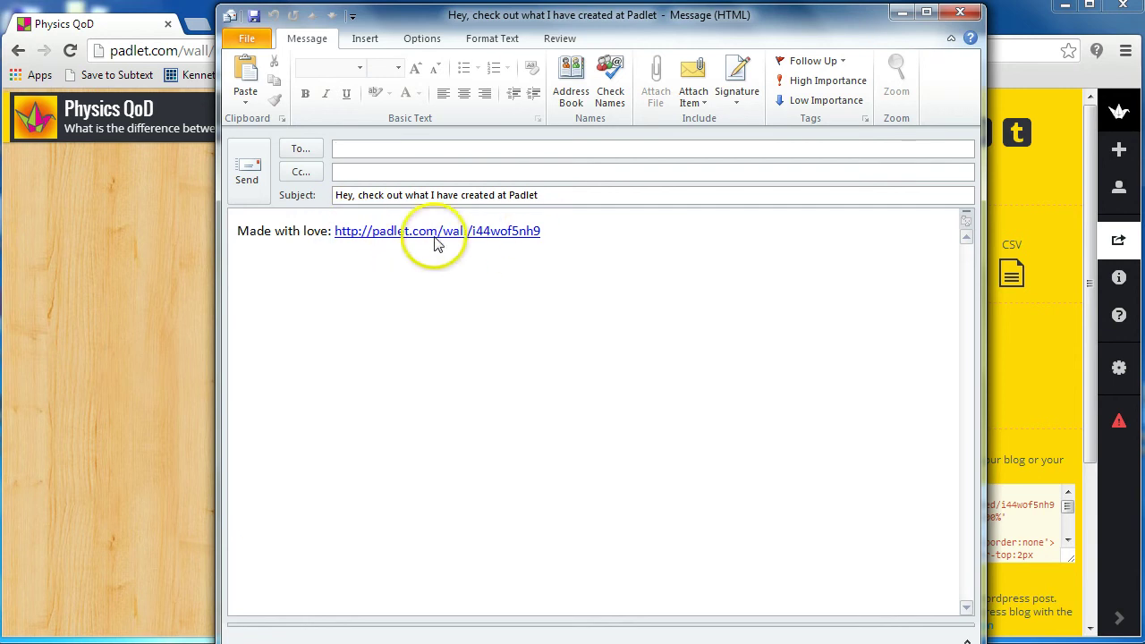
{"action": "left_click", "coordinate": [352, 152]}
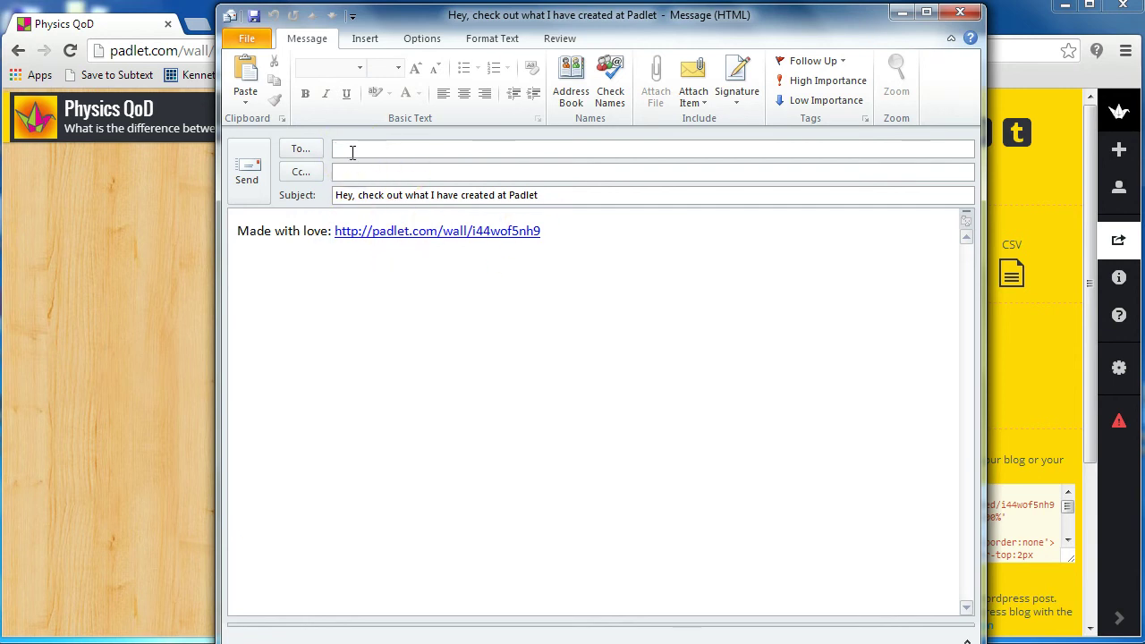
{"action": "type", "text": "1"}
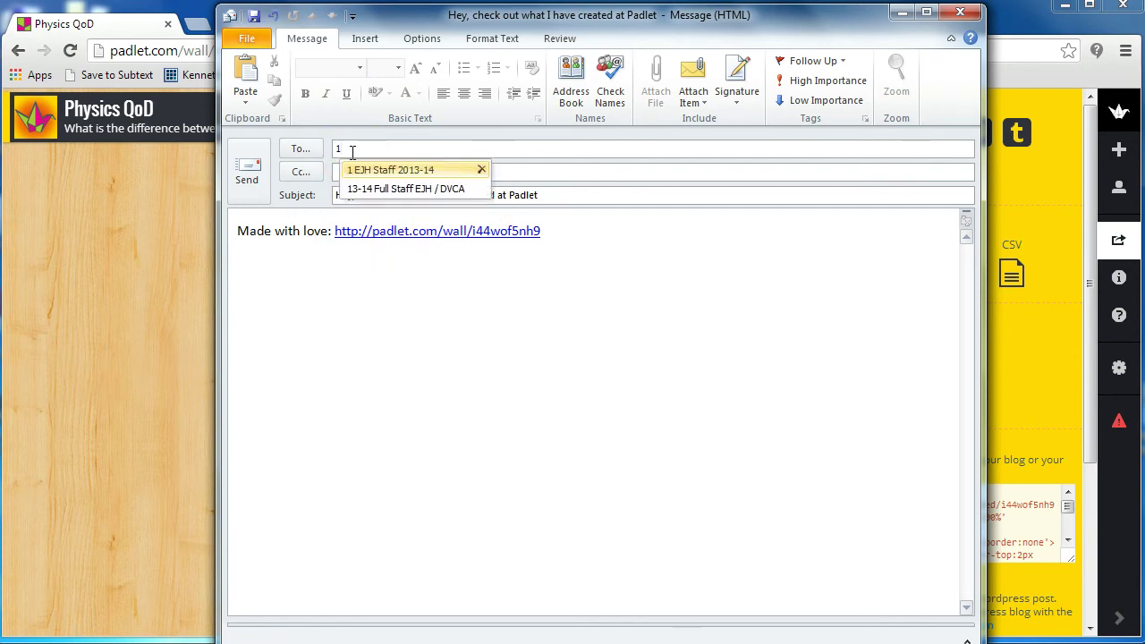
{"action": "left_click", "coordinate": [394, 169]}
Review the subject line and link text in the email draft and return to the wall
{"action": "left_click_drag", "start_coordinate": [552, 195], "coordinate": [202, 189]}
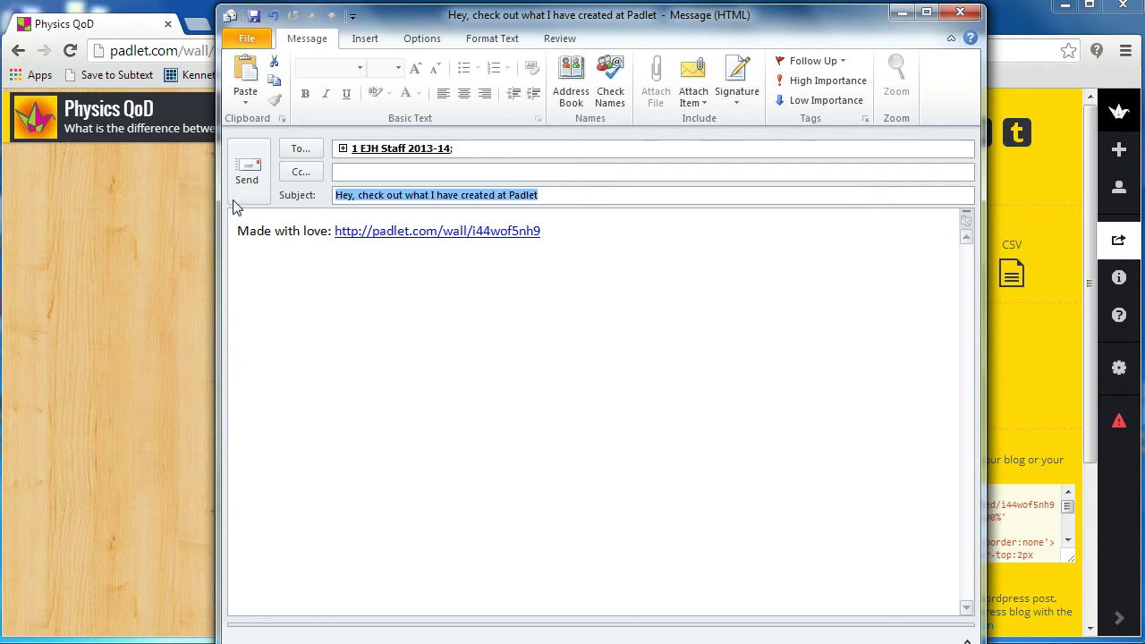
{"action": "left_click_drag", "start_coordinate": [426, 313], "coordinate": [170, 223]}
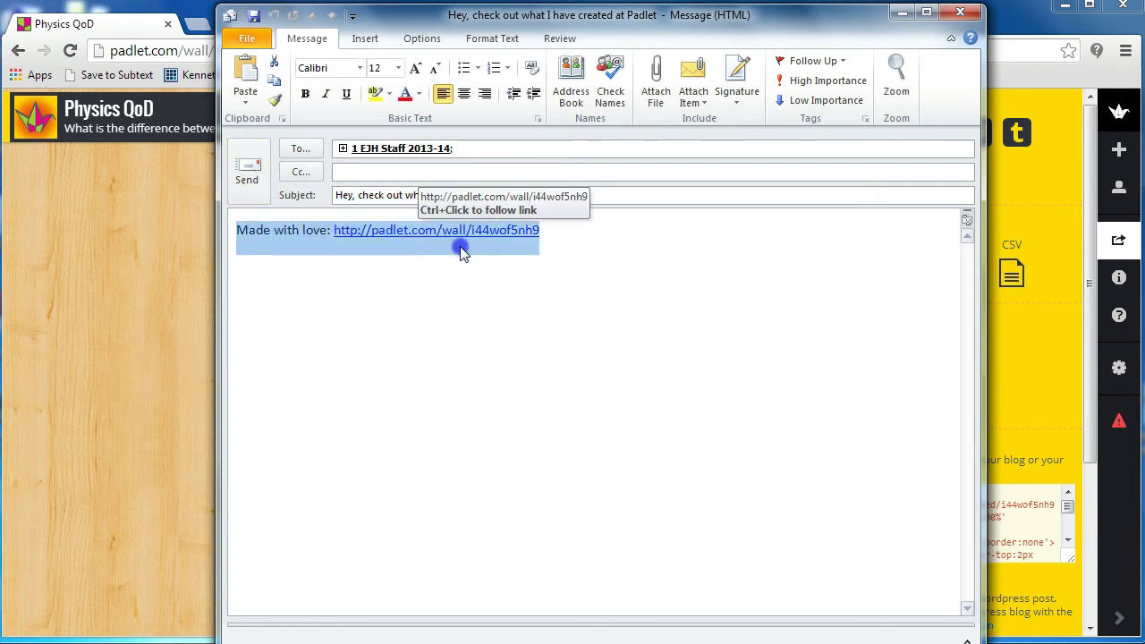
{"action": "left_click", "coordinate": [504, 278]}
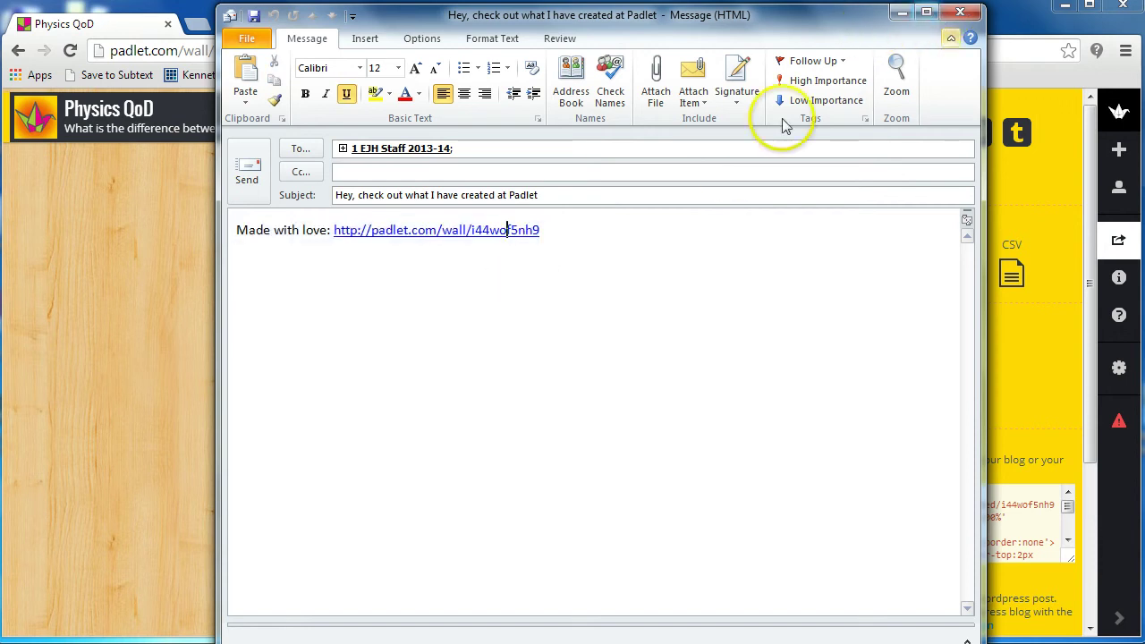
{"action": "left_click", "coordinate": [152, 285]}
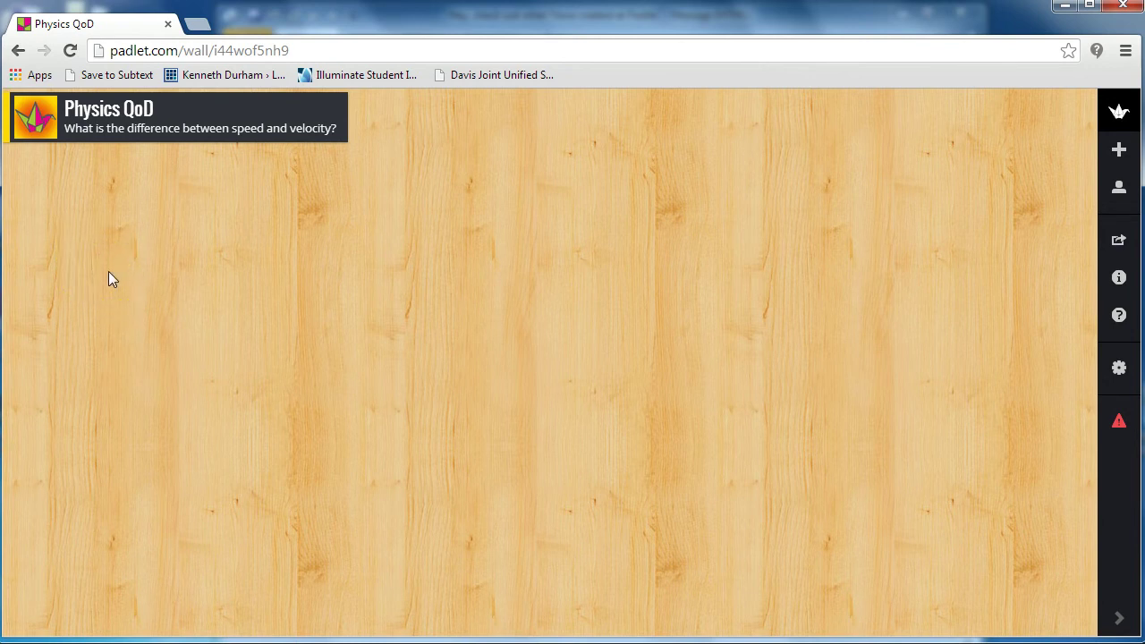
Add a new post on an empty area below the wall's title and enter the poster's first name as its title
{"action": "double_click", "coordinate": [108, 278]}
{"action": "left_click", "coordinate": [120, 283]}
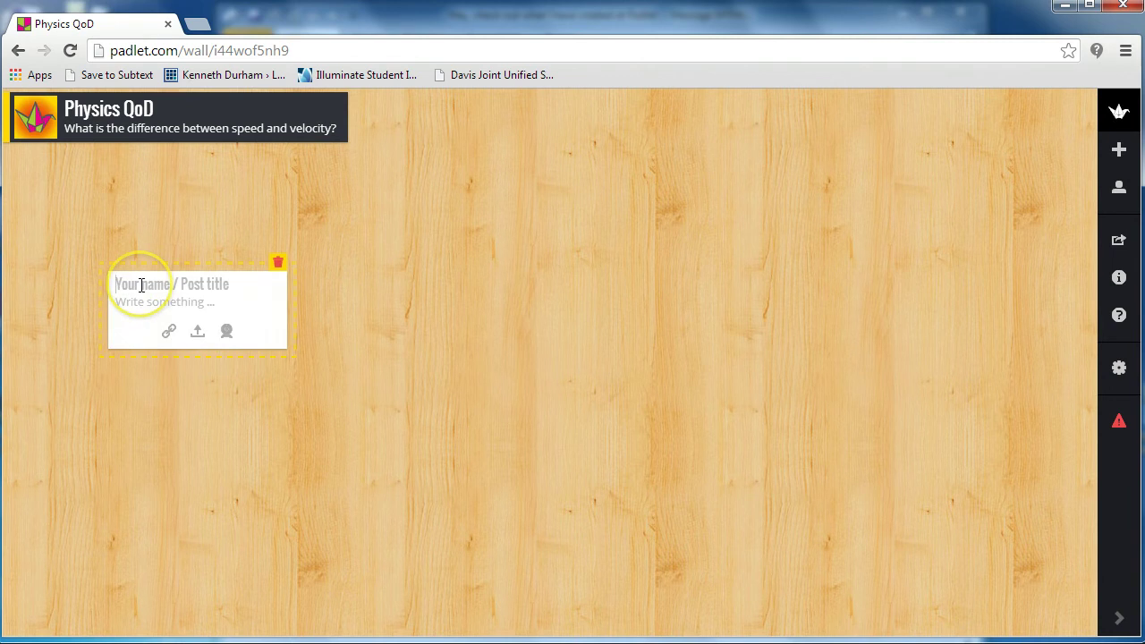
{"action": "type", "text": "Kenneth"}
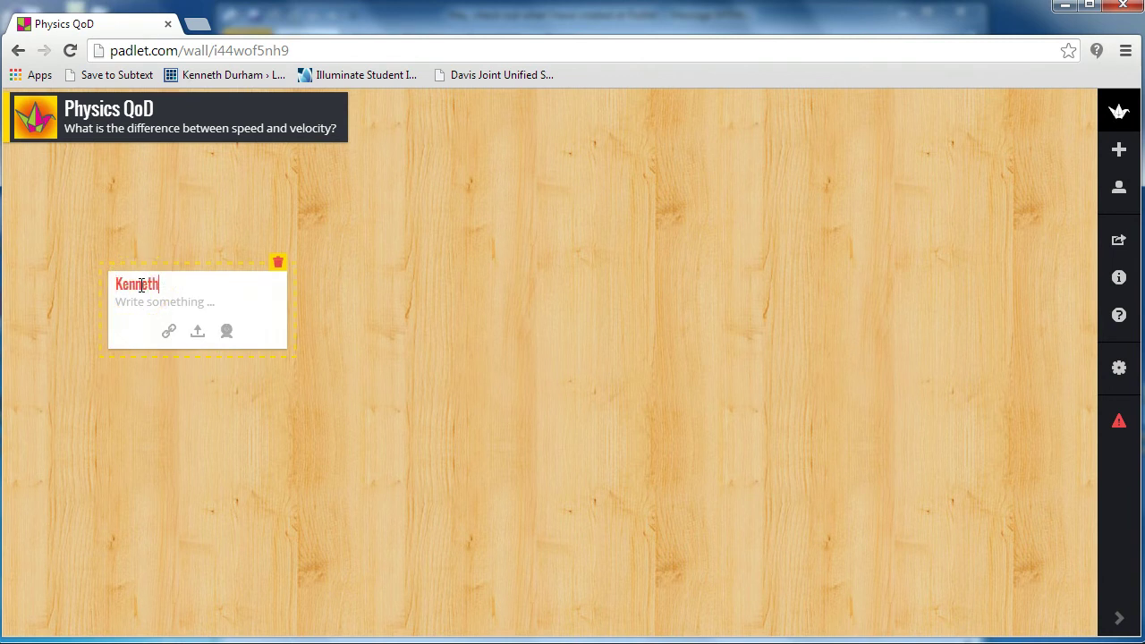
Write the post's text: "Speed gives a magnitude with dist/time, and velocity gives me the same, but with a specific direction."
{"action": "left_click", "coordinate": [144, 299]}
{"action": "type", "text": "Speed"}
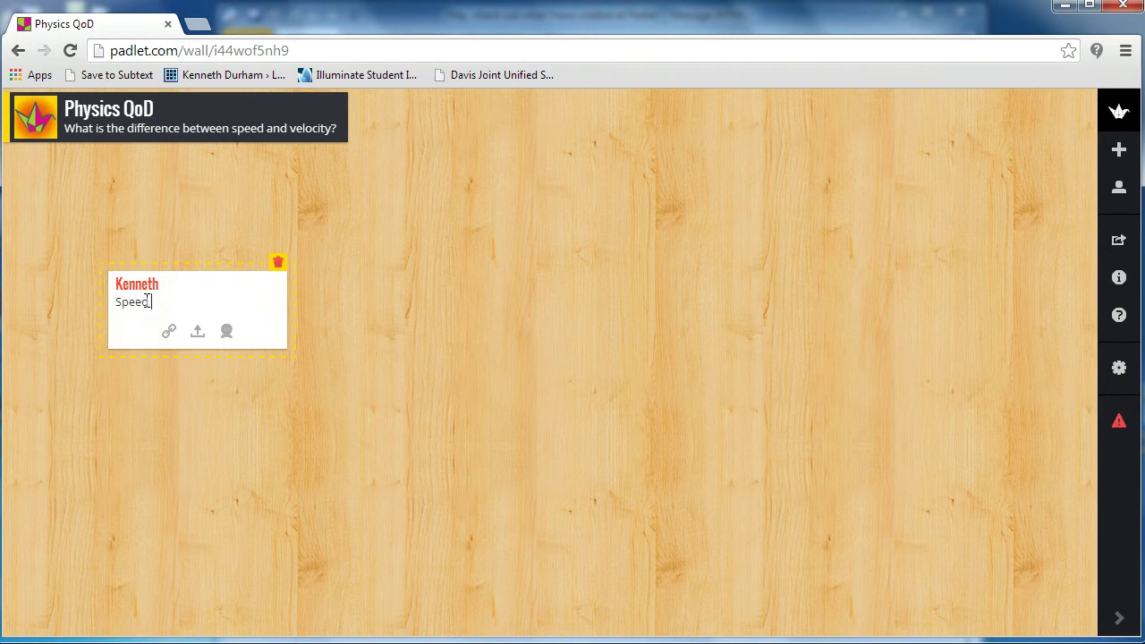
{"action": "type", "text": " gives a magnitude with"}
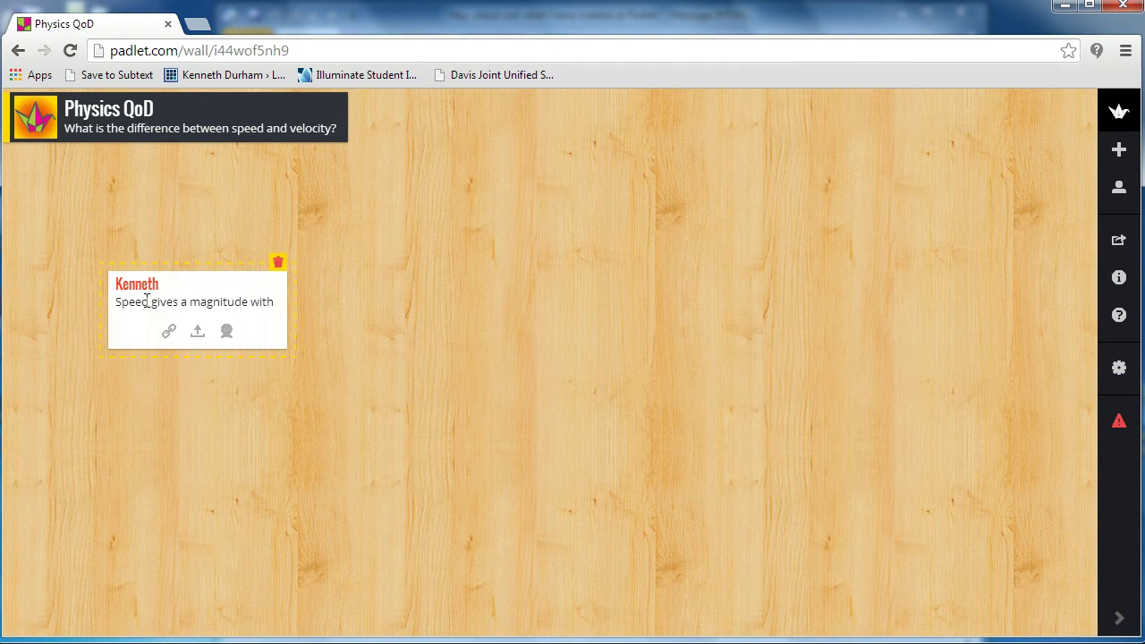
{"action": "type", "text": " dist"}
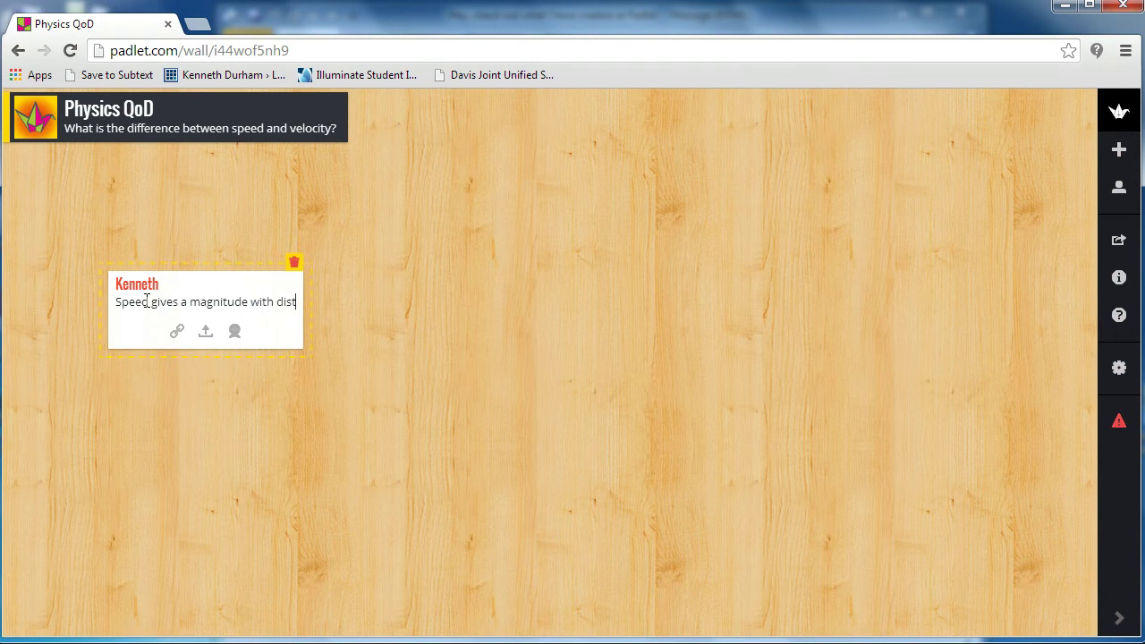
{"action": "type", "text": "/time"}
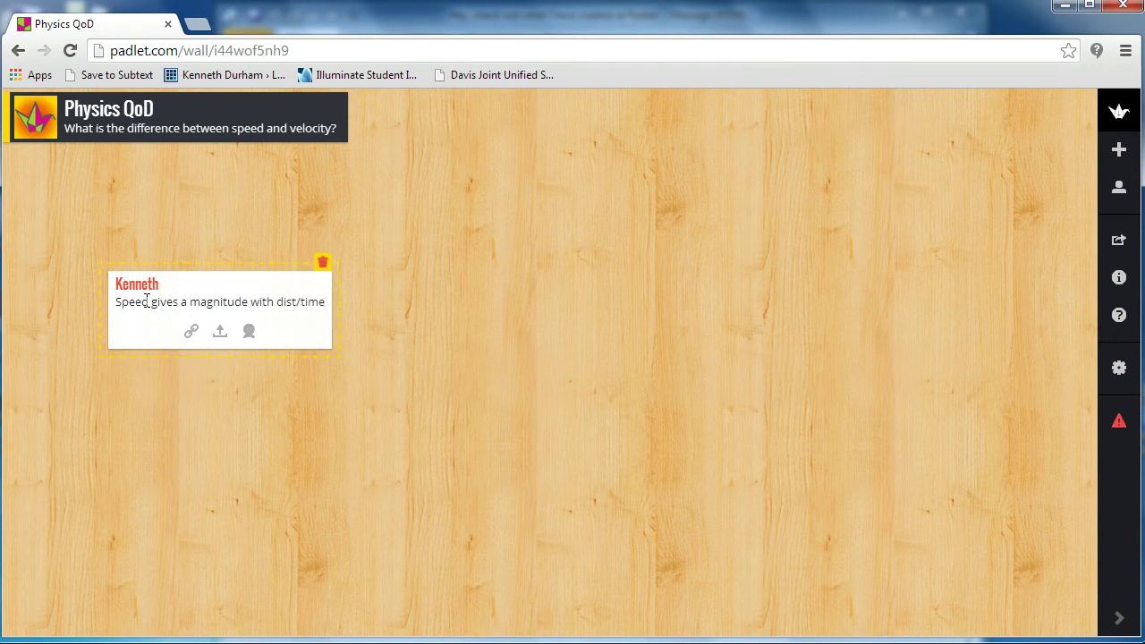
{"action": "type", "text": ", and"}
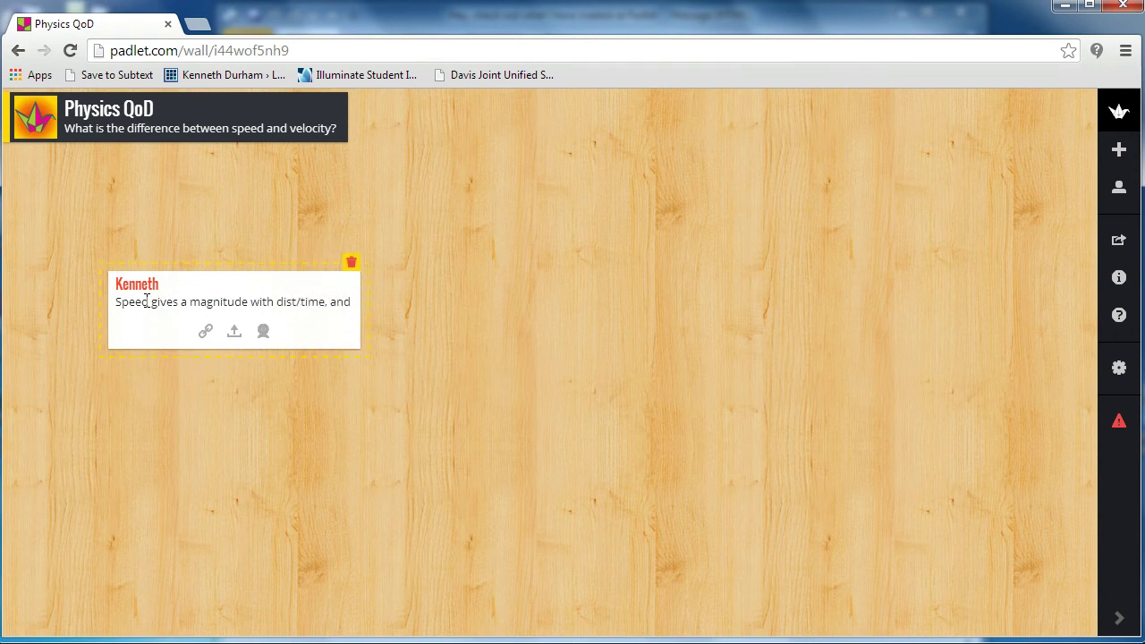
{"action": "type", "text": " ve"}
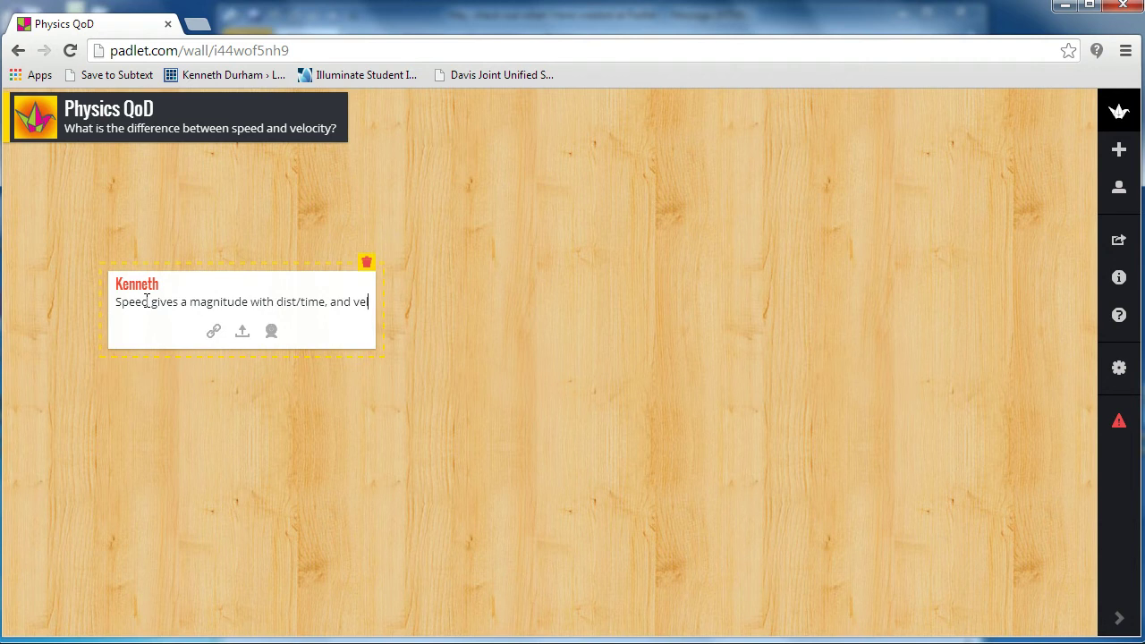
{"action": "type", "text": "lo"}
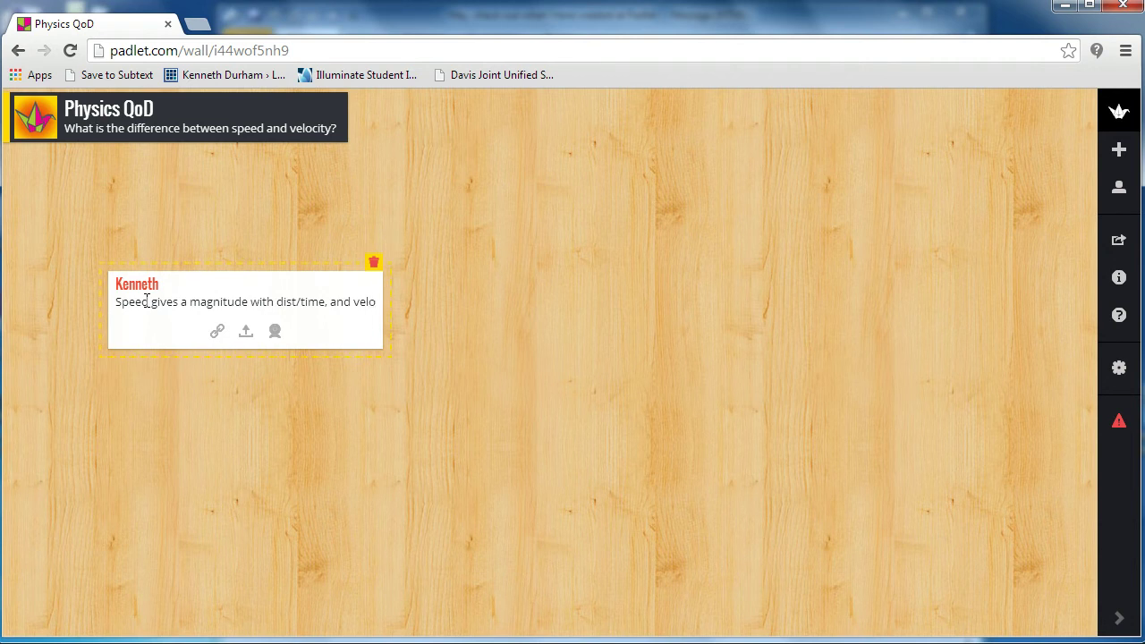
{"action": "type", "text": "city g"}
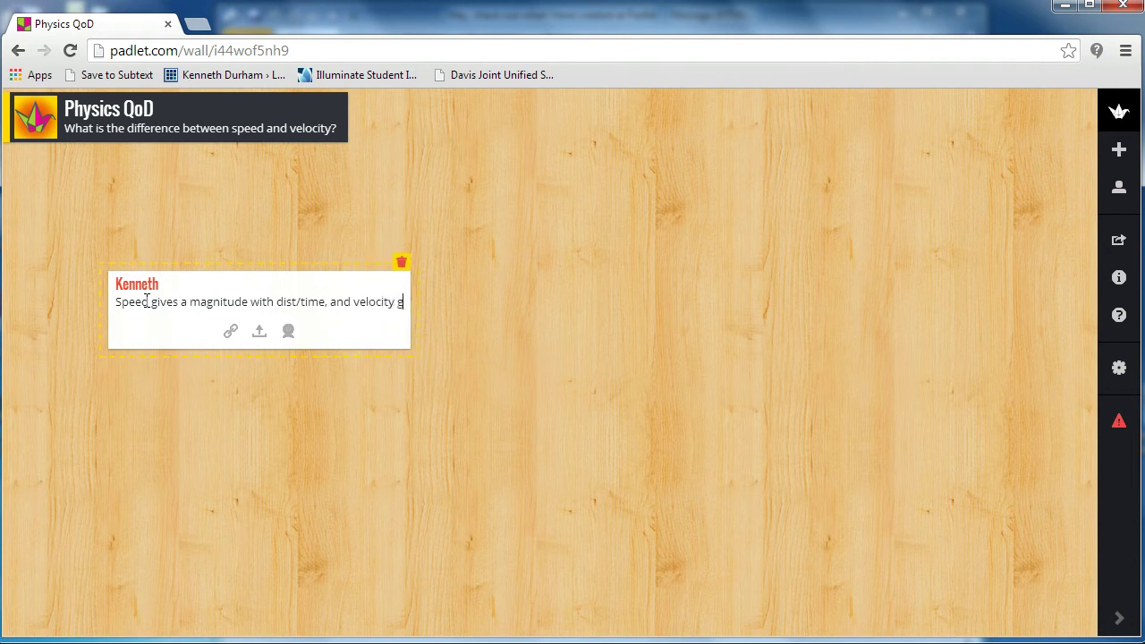
{"action": "type", "text": "ives"}
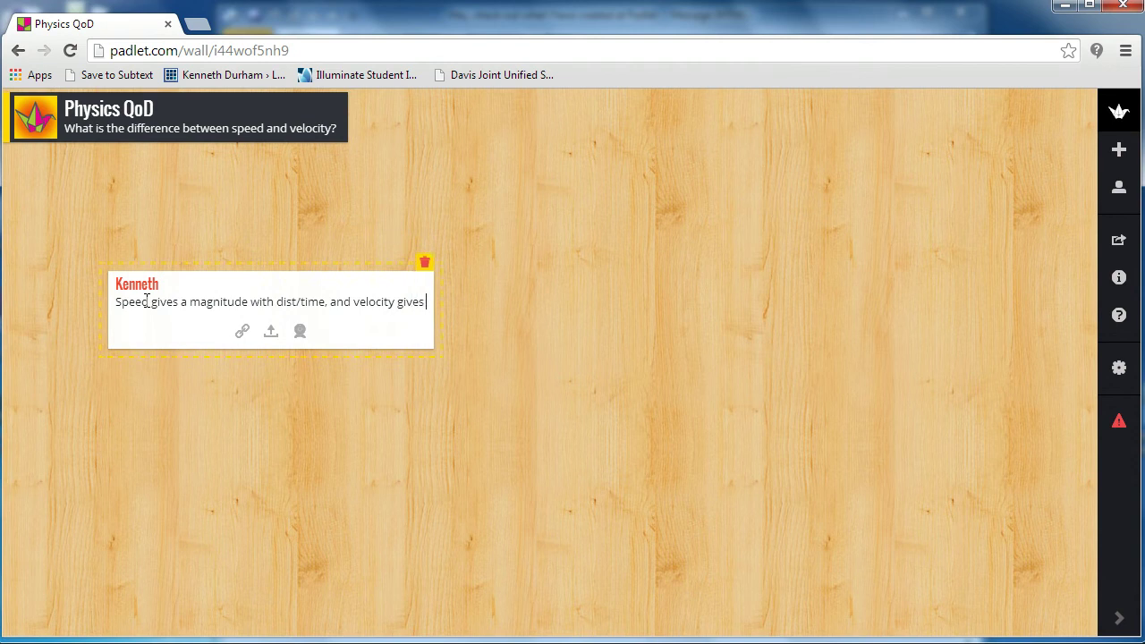
{"action": "type", "text": " me the sam"}
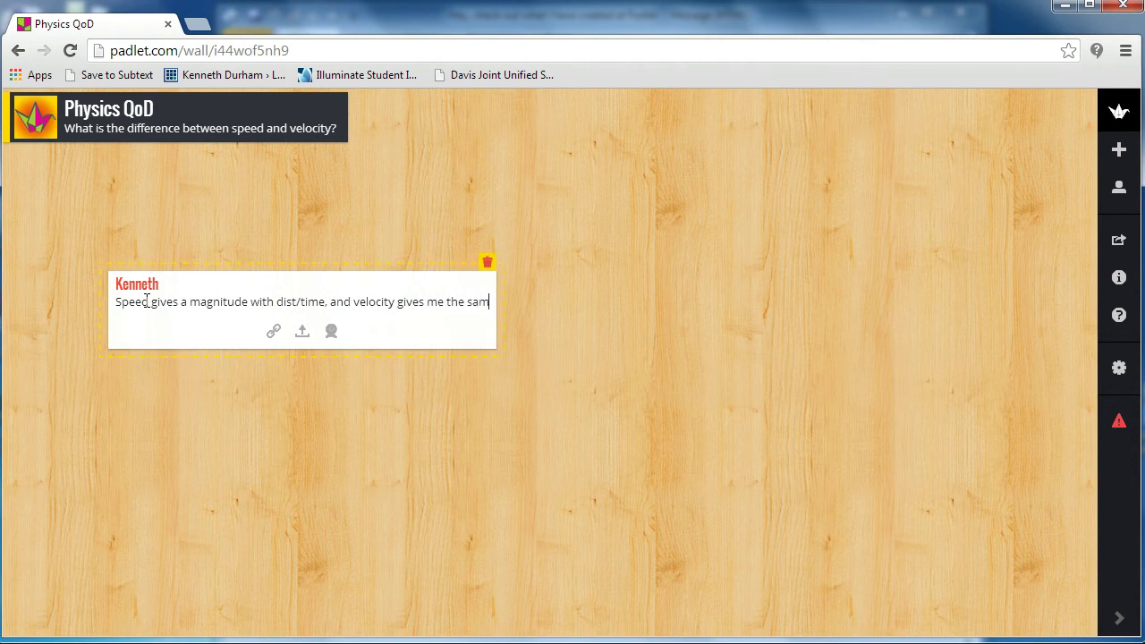
{"action": "type", "text": "e"}
{"action": "key", "text": "BackSpace"}
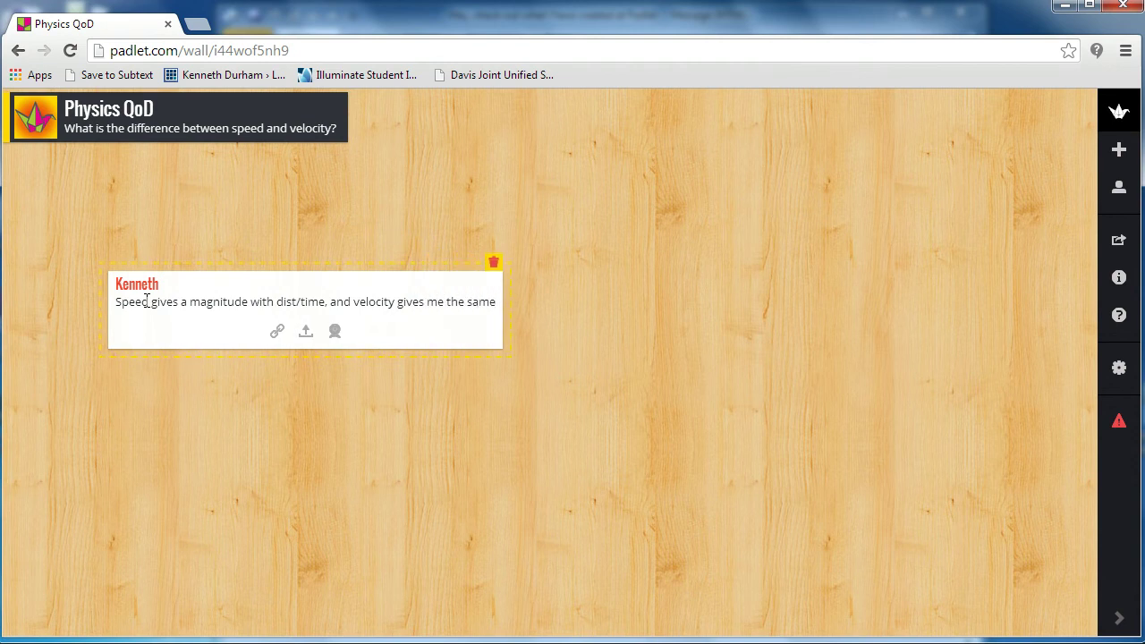
{"action": "type", "text": ", but w"}
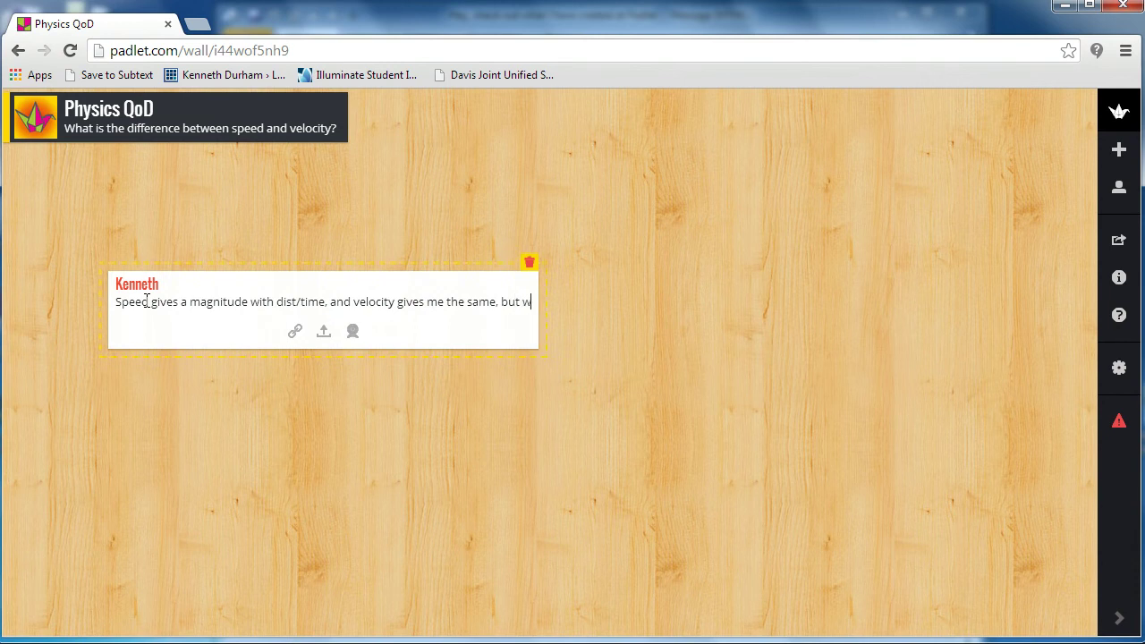
{"action": "type", "text": "ith a"}
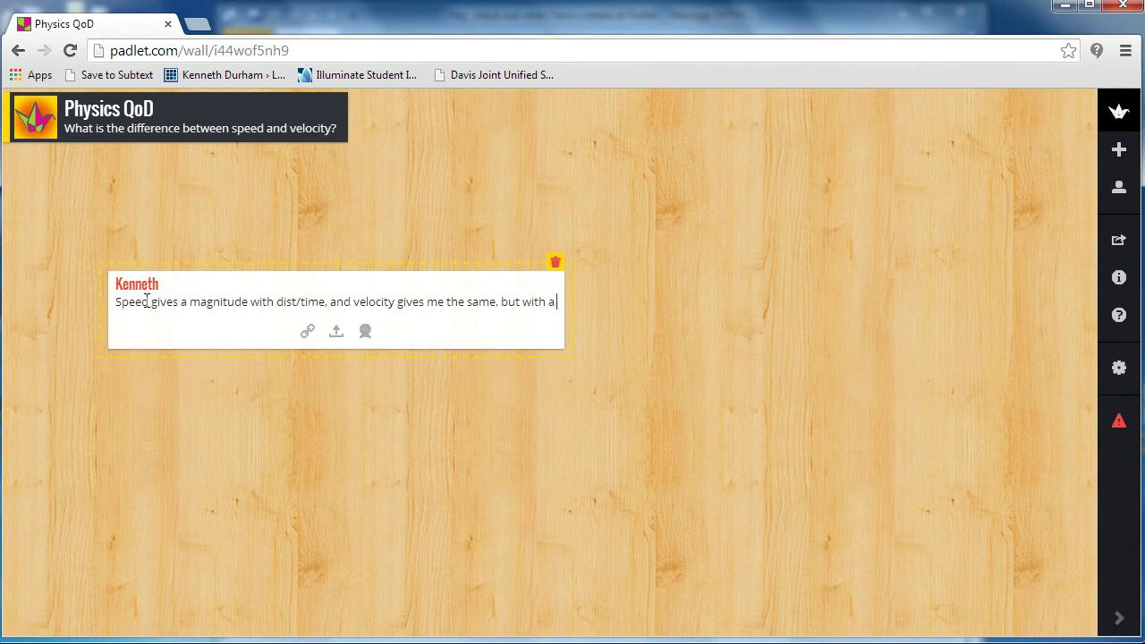
{"action": "type", "text": " specific d"}
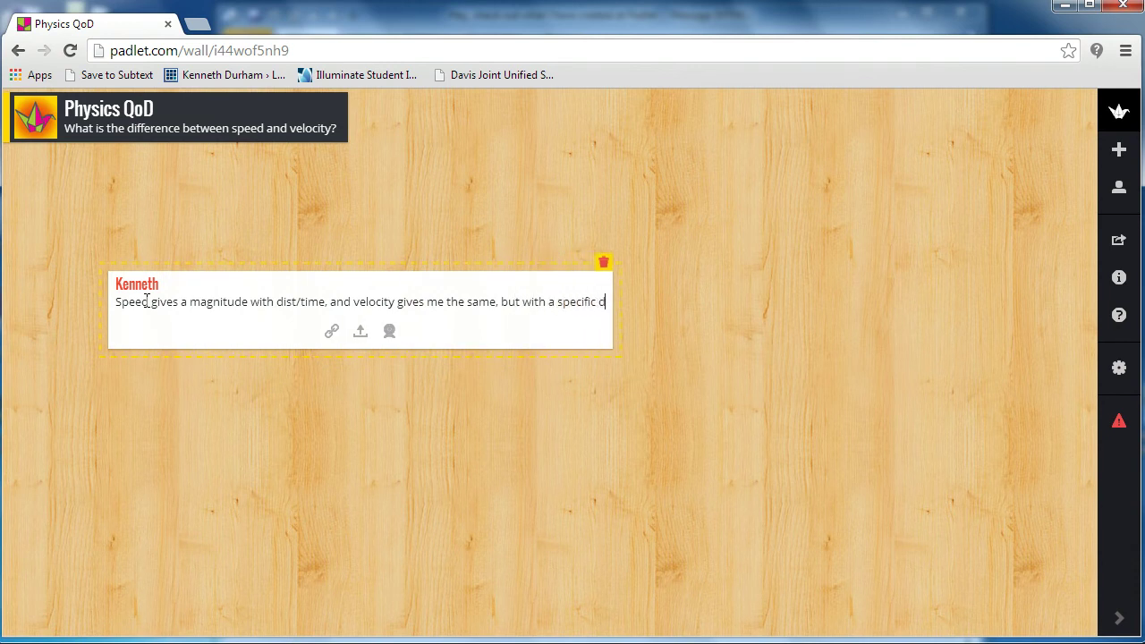
{"action": "type", "text": "irection"}
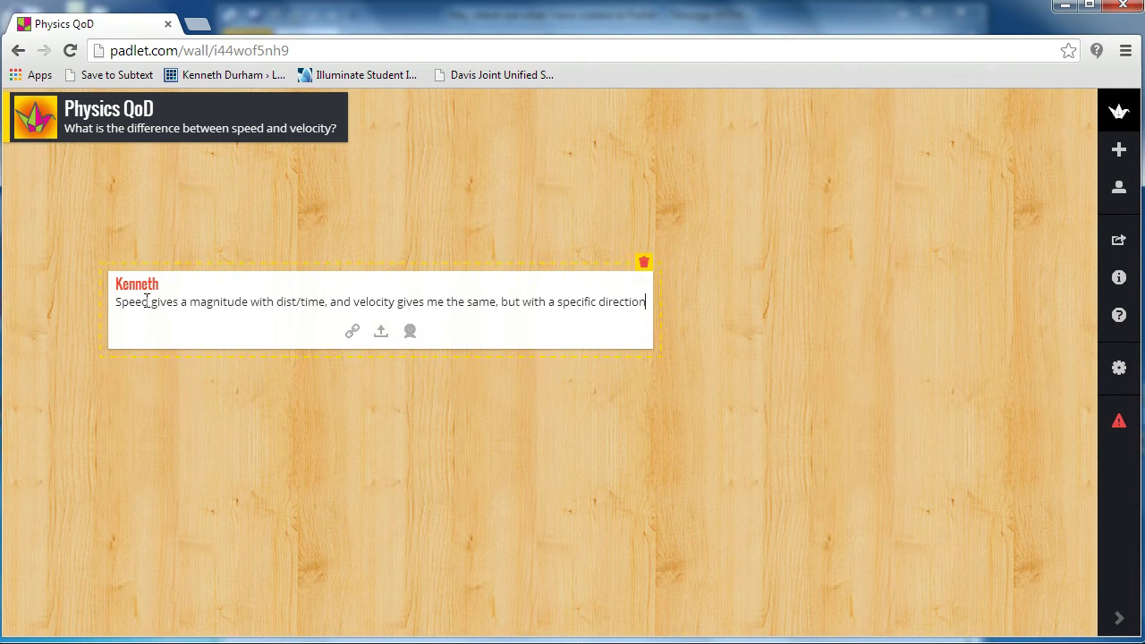
{"action": "type", "text": "."}
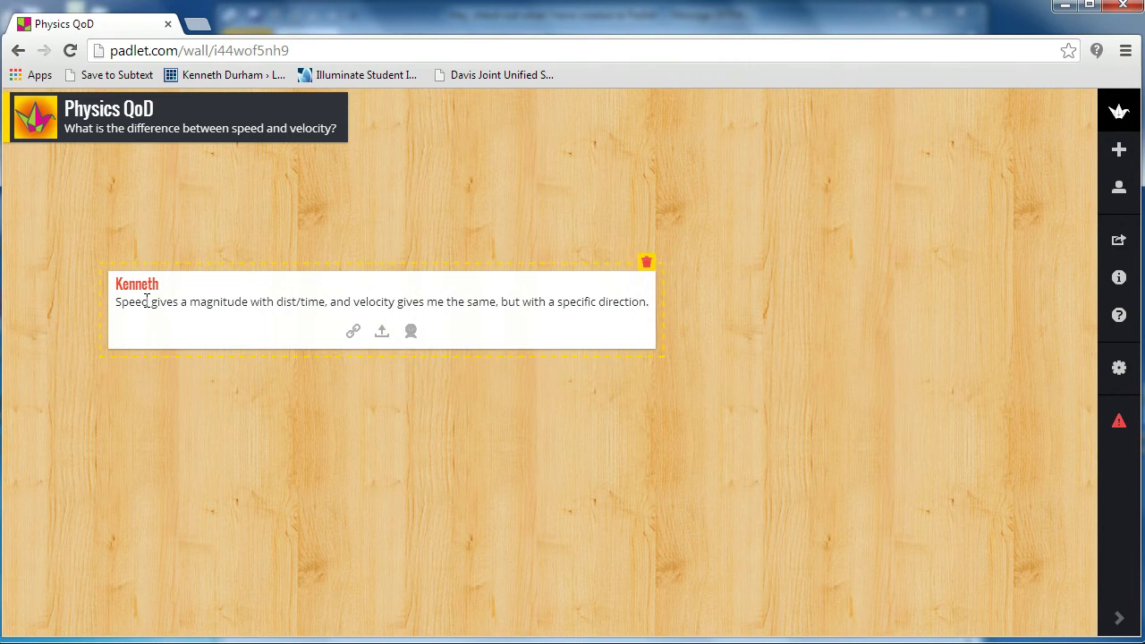
Open the post's link attachment and search Google in a new tab for "what is the difference between speed and velocity"
{"action": "left_click", "coordinate": [354, 336]}
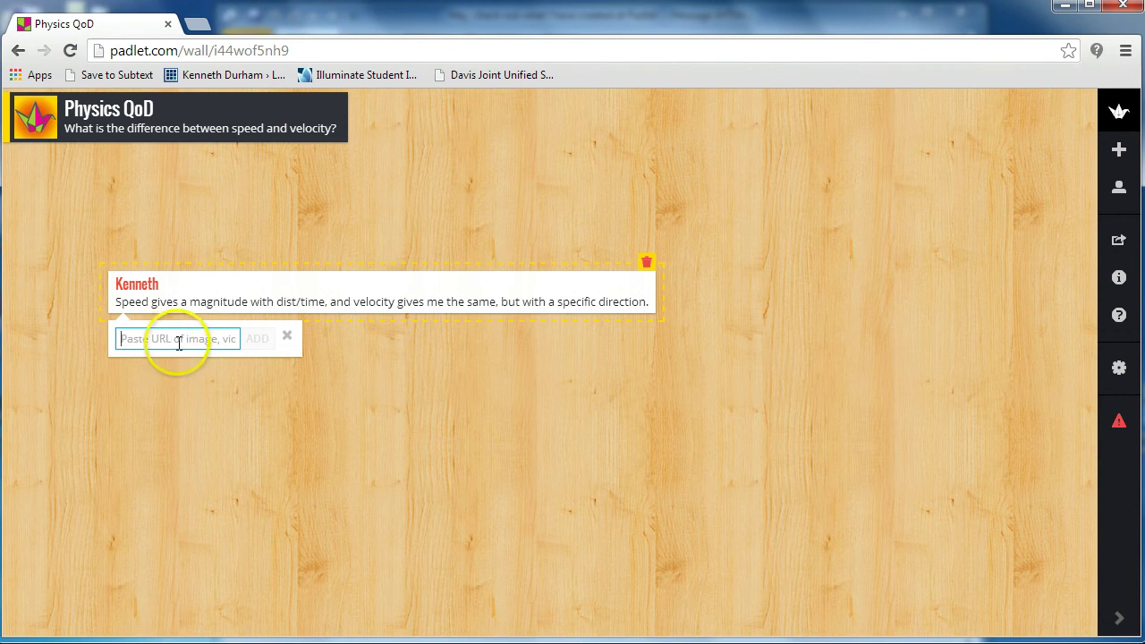
{"action": "left_click", "coordinate": [199, 24]}
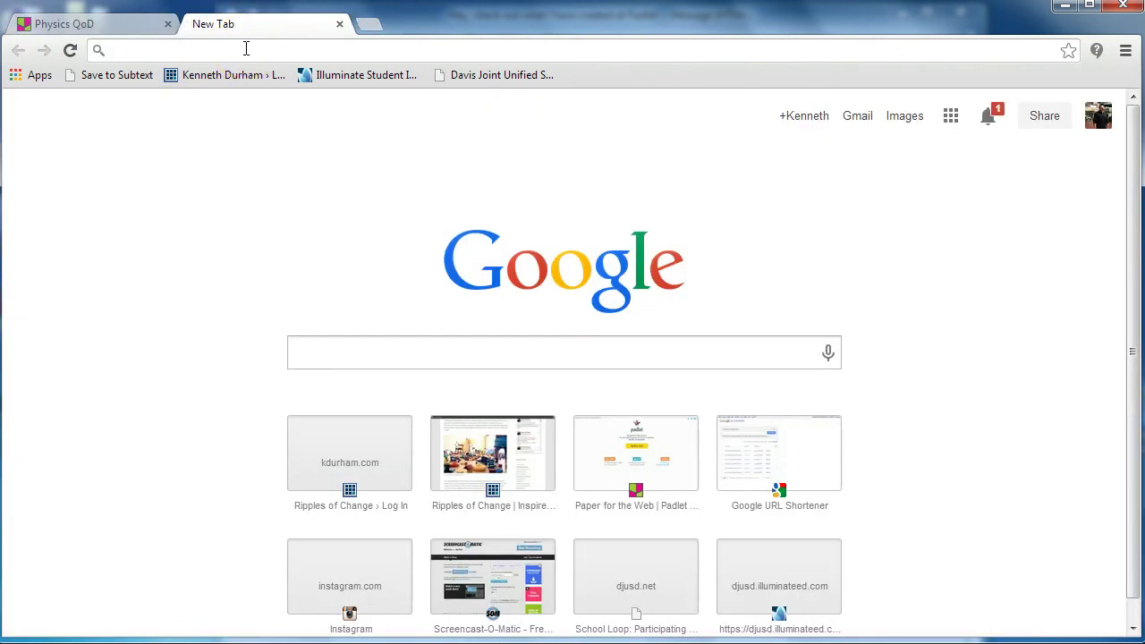
{"action": "type", "text": "what"}
{"action": "key", "text": "Down"}
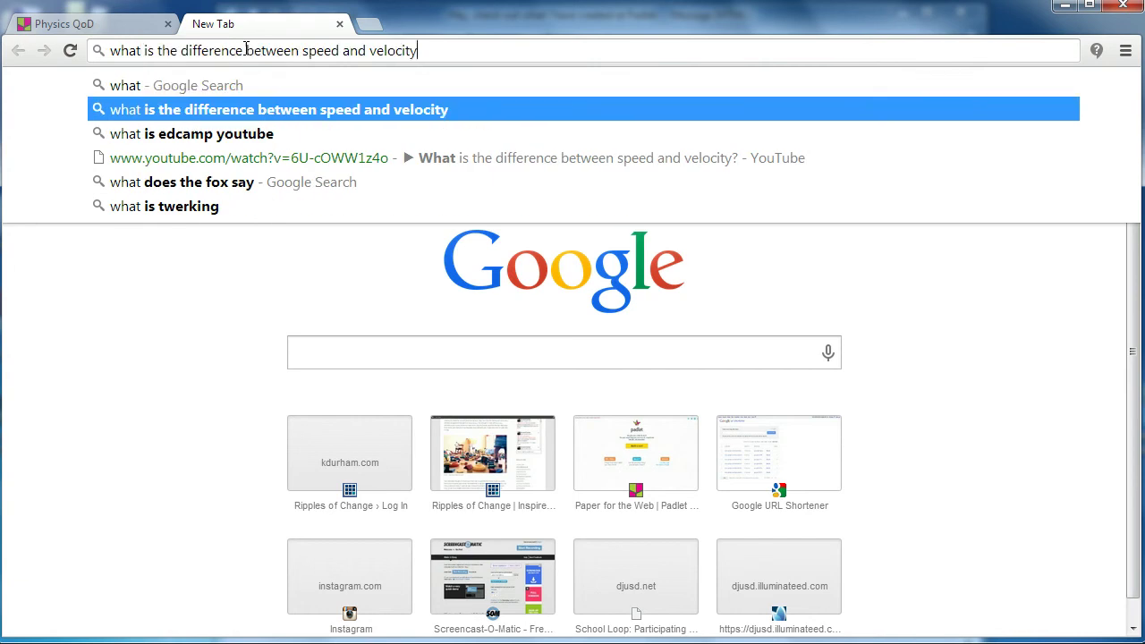
{"action": "key", "text": "Return"}
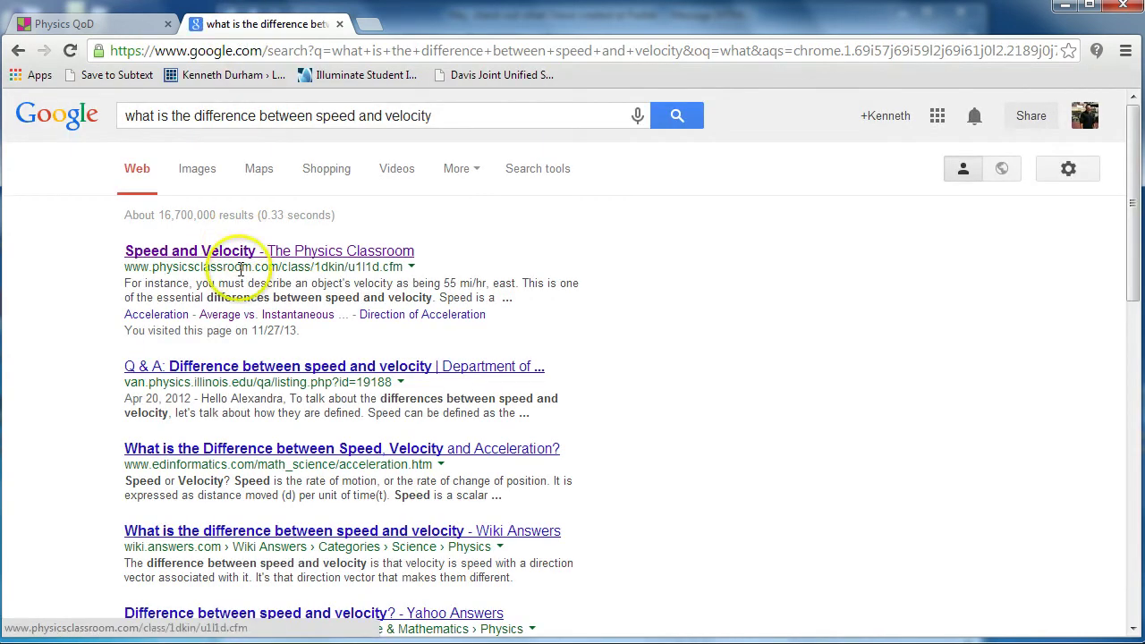
Open the YouTube result "What is the difference between speed and velocity?" and pause the video
{"action": "scroll", "coordinate": [125, 335], "scroll_direction": "down", "scroll_amount": 5}
{"action": "scroll", "coordinate": [123, 327], "scroll_direction": "down", "scroll_amount": 3}
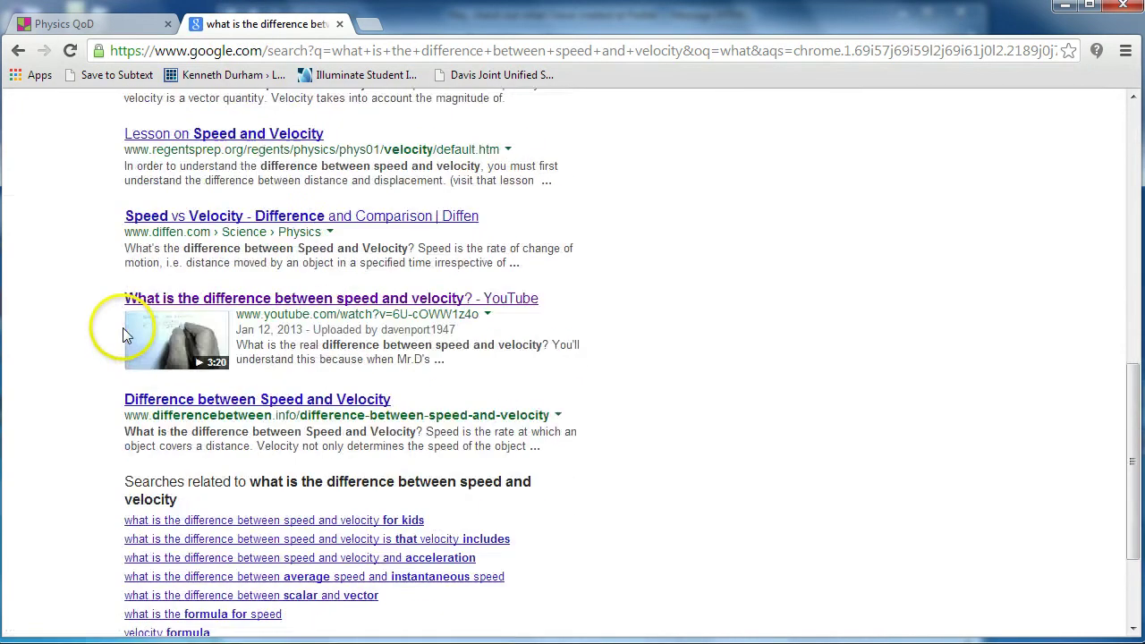
{"action": "left_click", "coordinate": [304, 300]}
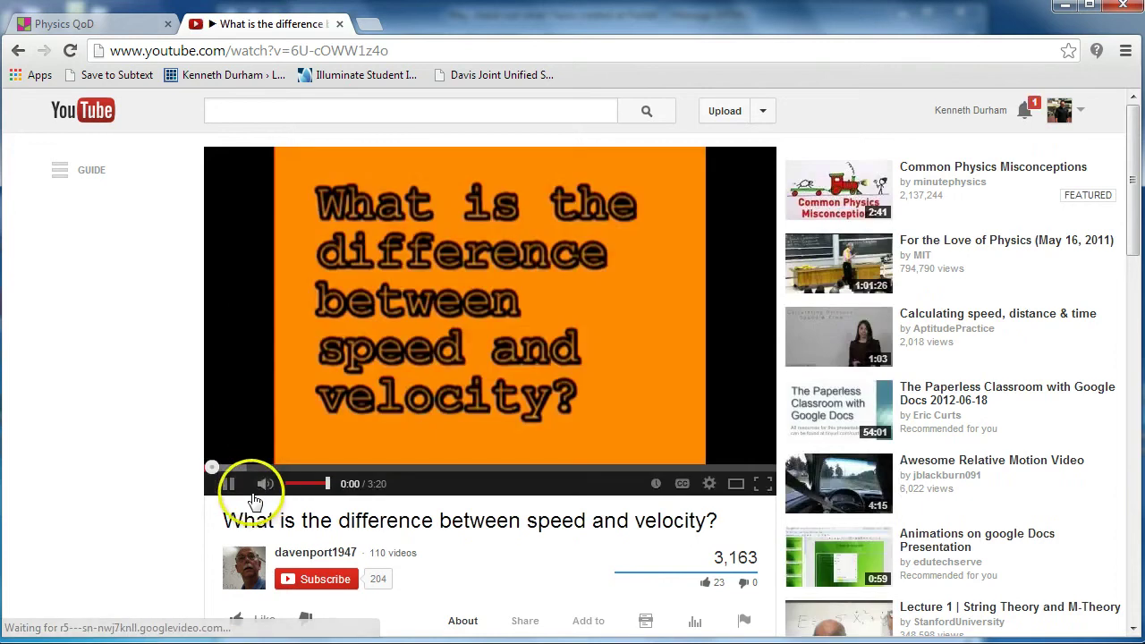
{"action": "left_click", "coordinate": [229, 483]}
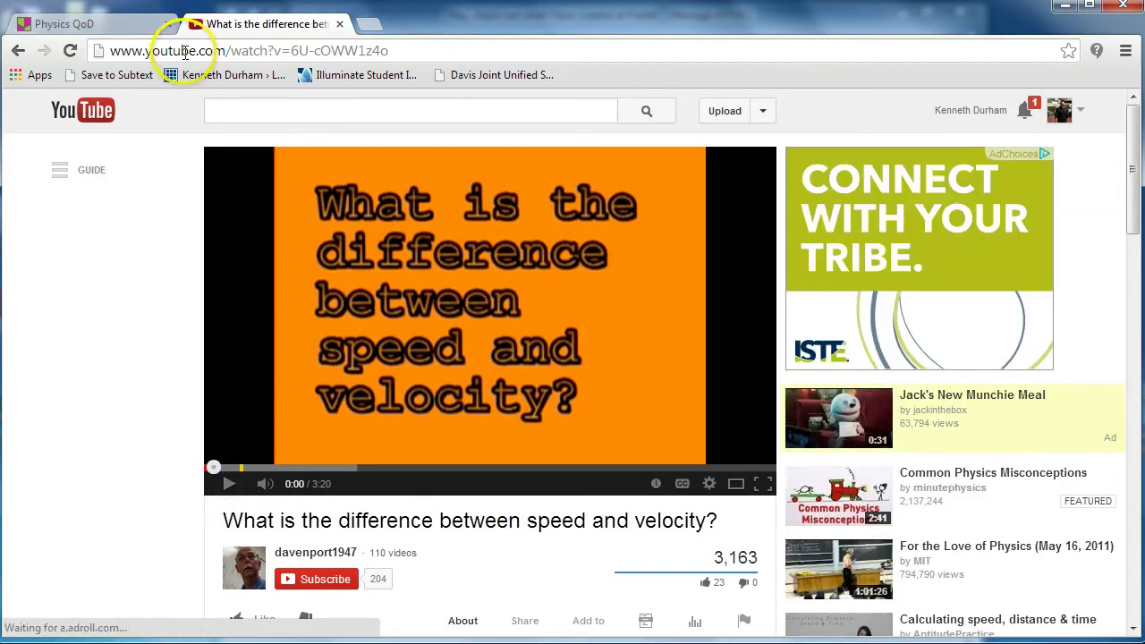
Copy the YouTube video's URL and attach it to the post on the Physics QoD wall
{"action": "left_click", "coordinate": [185, 54]}
{"action": "right_click", "coordinate": [184, 54]}
{"action": "left_click", "coordinate": [221, 116]}
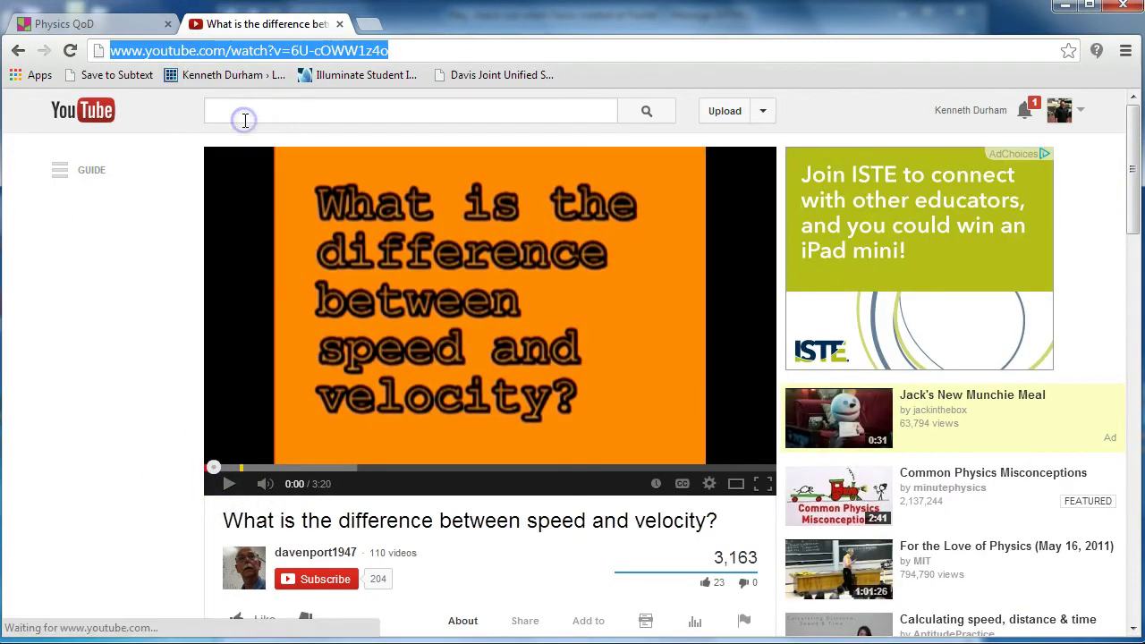
{"action": "left_click", "coordinate": [111, 32]}
{"action": "left_click", "coordinate": [171, 340]}
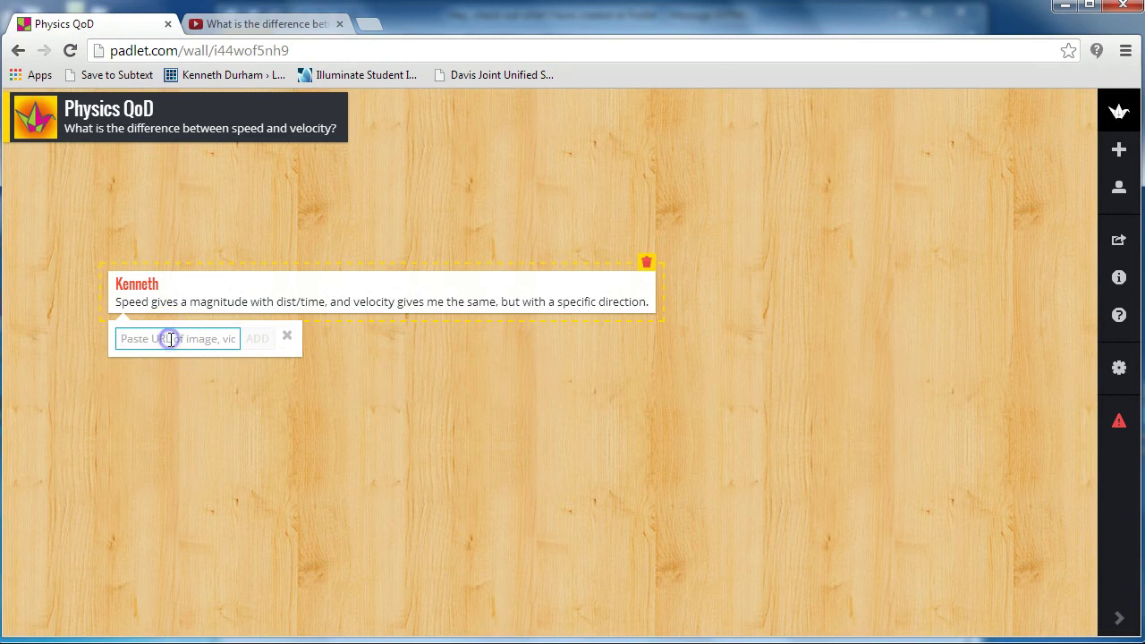
{"action": "key", "text": "ctrl+v"}
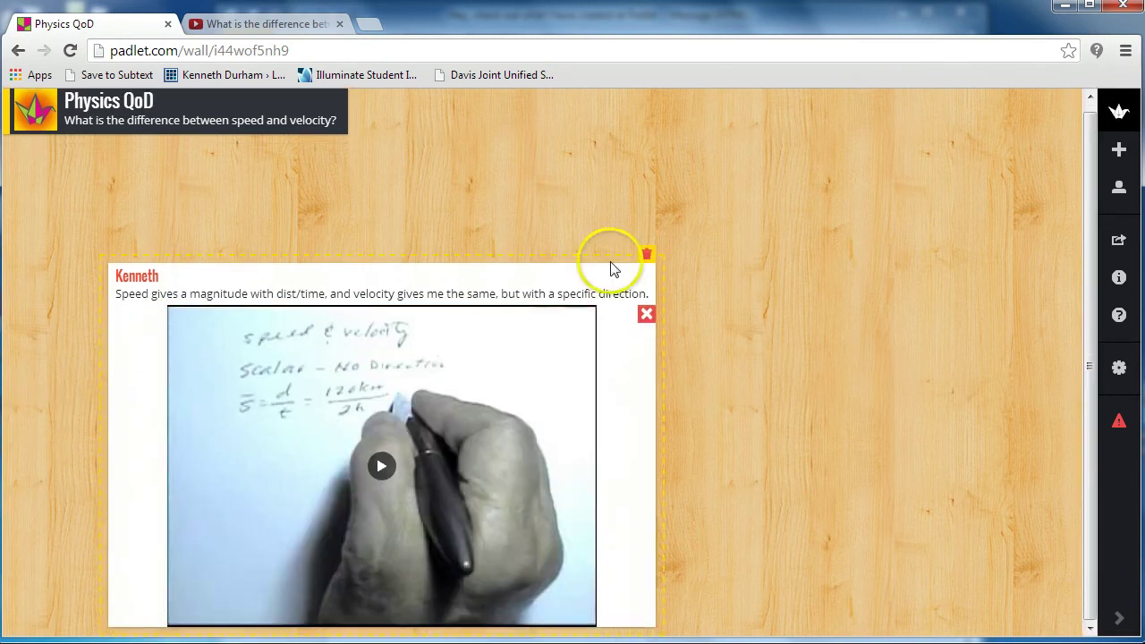
{"action": "left_click", "coordinate": [739, 186]}
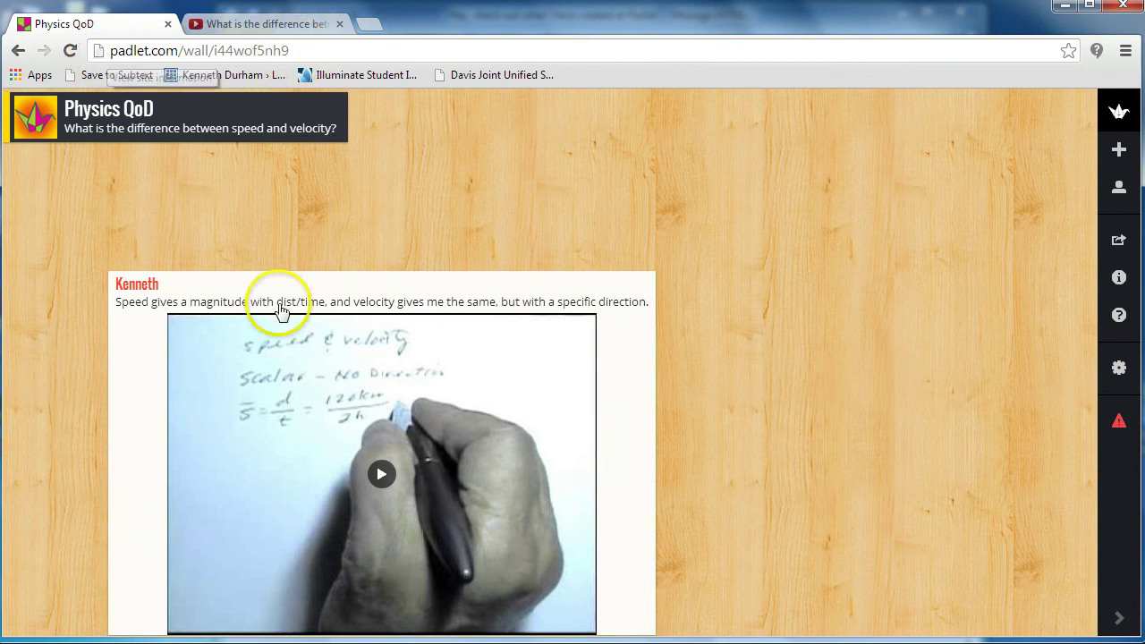
{"action": "mouse_move", "coordinate": [245, 291]}
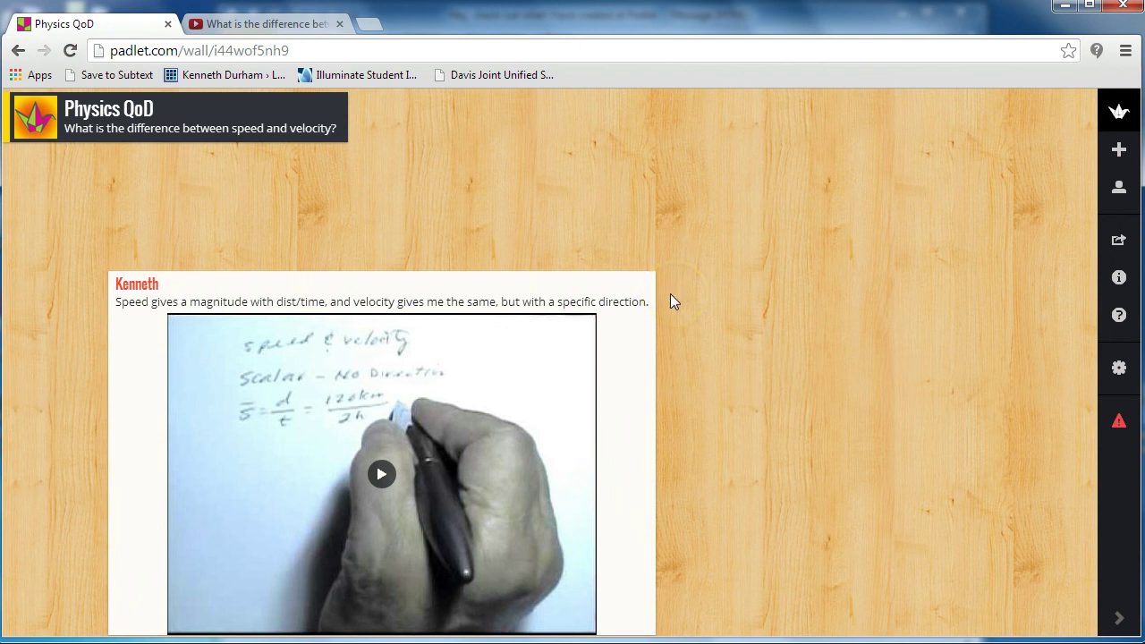
{"action": "left_click", "coordinate": [627, 257]}
{"action": "left_click", "coordinate": [675, 231]}
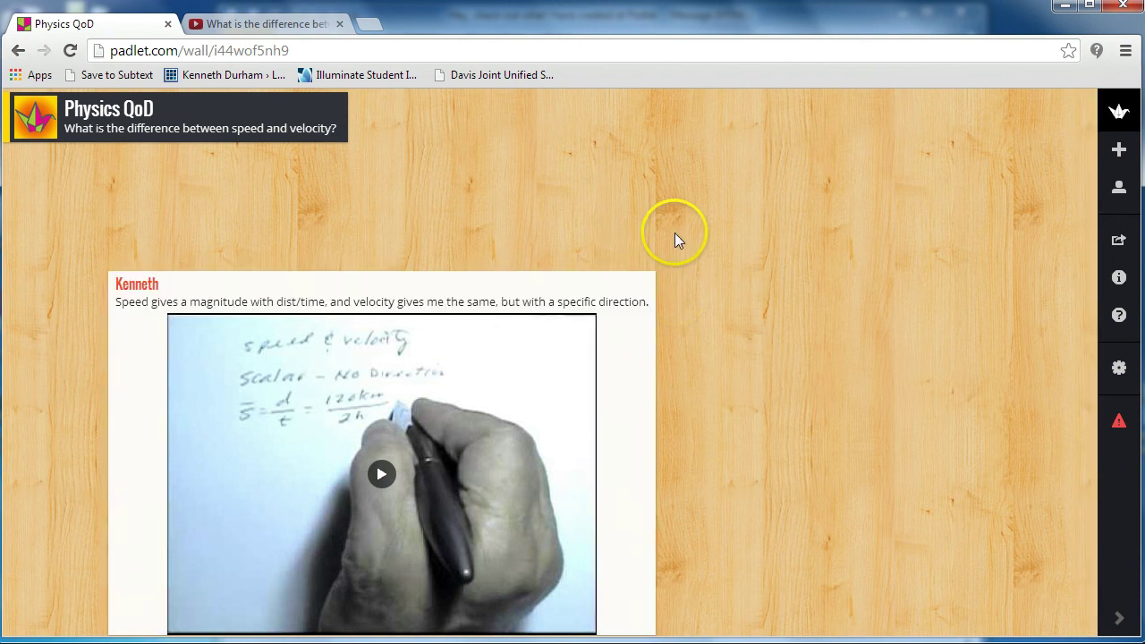